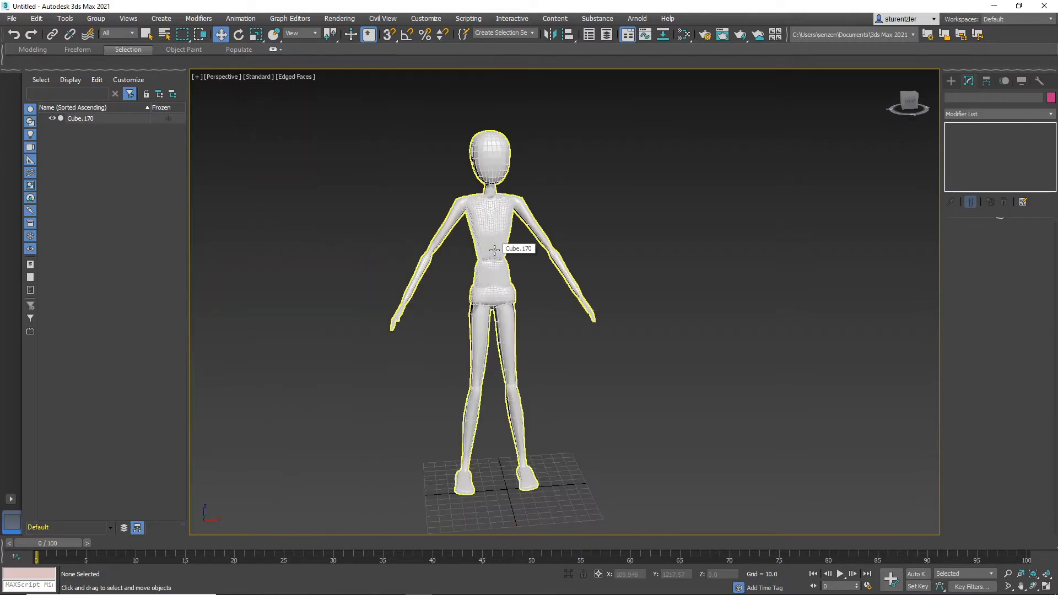
# Add a Slice modifier to the character mesh
pyautogui.click(495, 249)
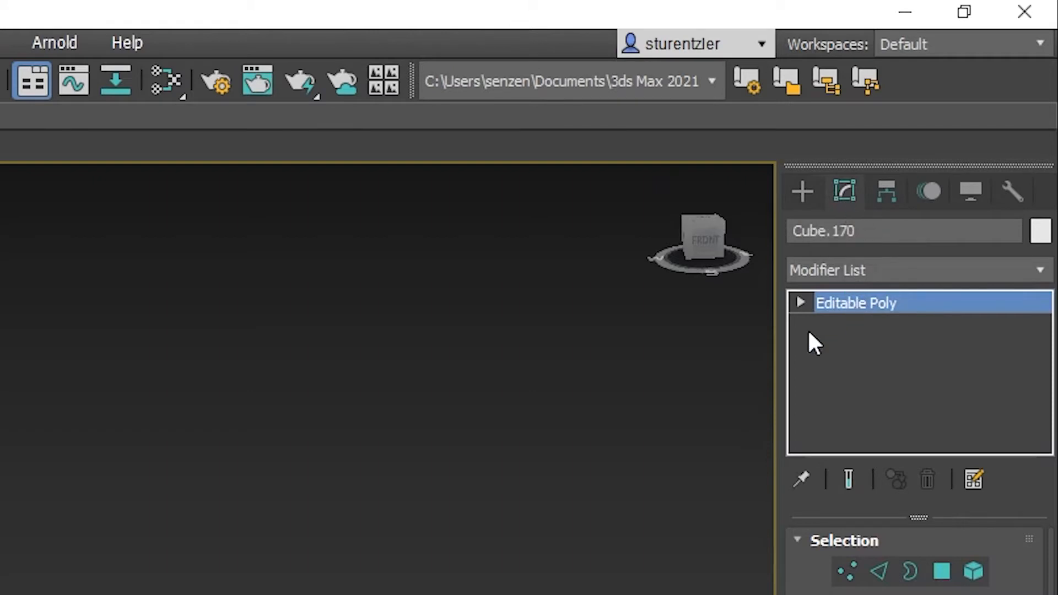
pyautogui.click(828, 272)
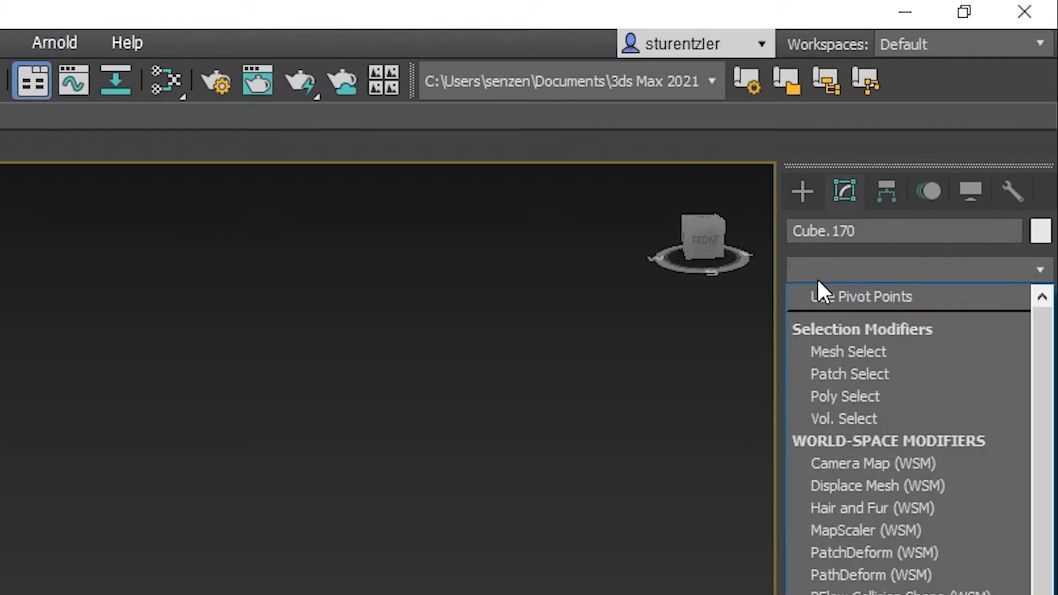
pyautogui.write('slice')
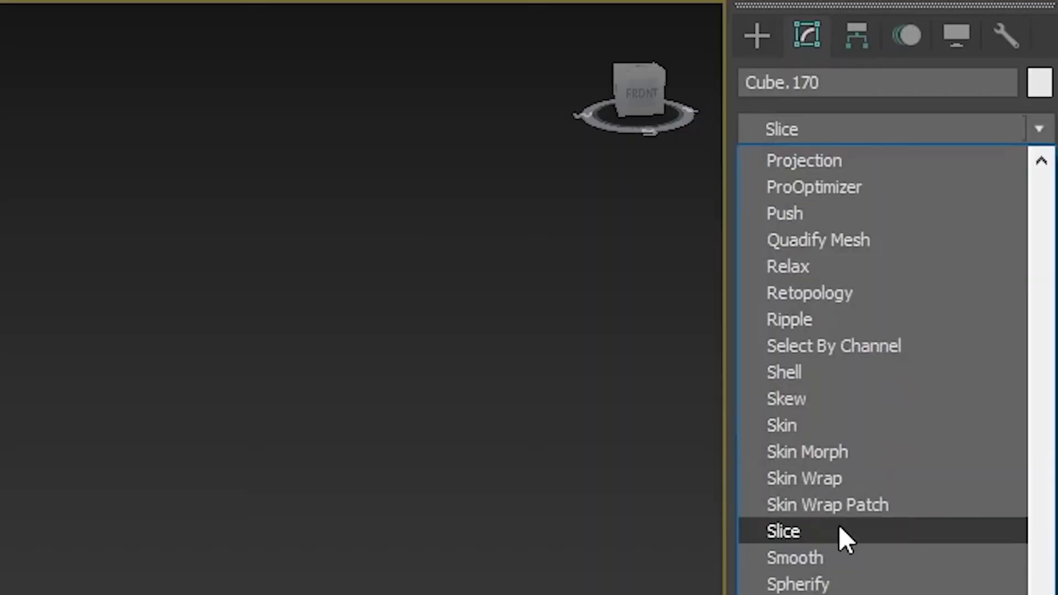
pyautogui.click(840, 530)
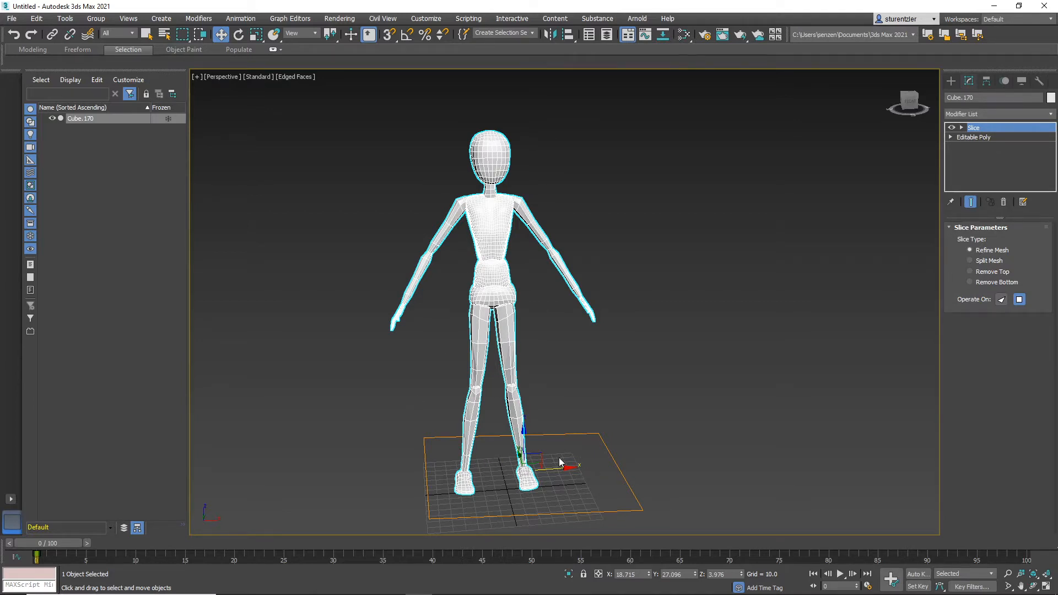
# In the Front view, rotate the Slice modifier's slice plane until it stands vertical
pyautogui.hotkey('alt', 'w')
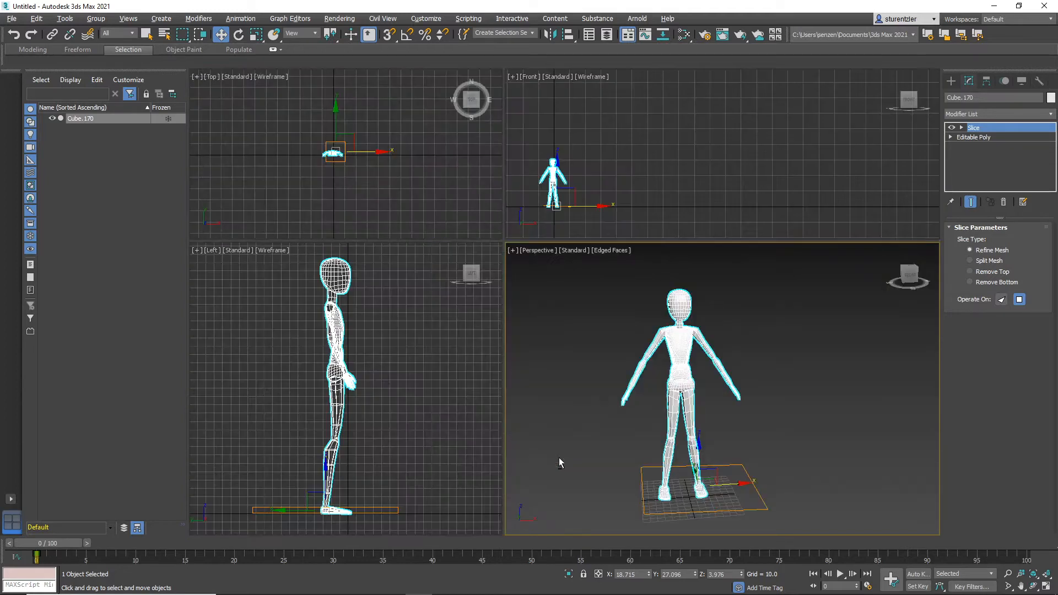
pyautogui.middleClick(649, 217)
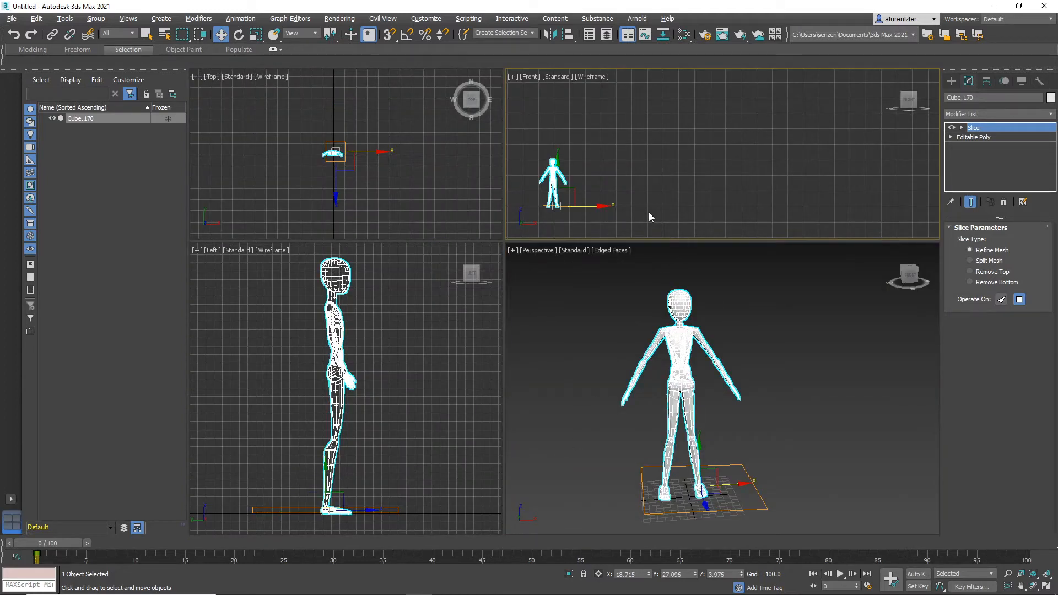
pyautogui.hotkey('alt', 'w')
pyautogui.scroll(5, 264, 353)
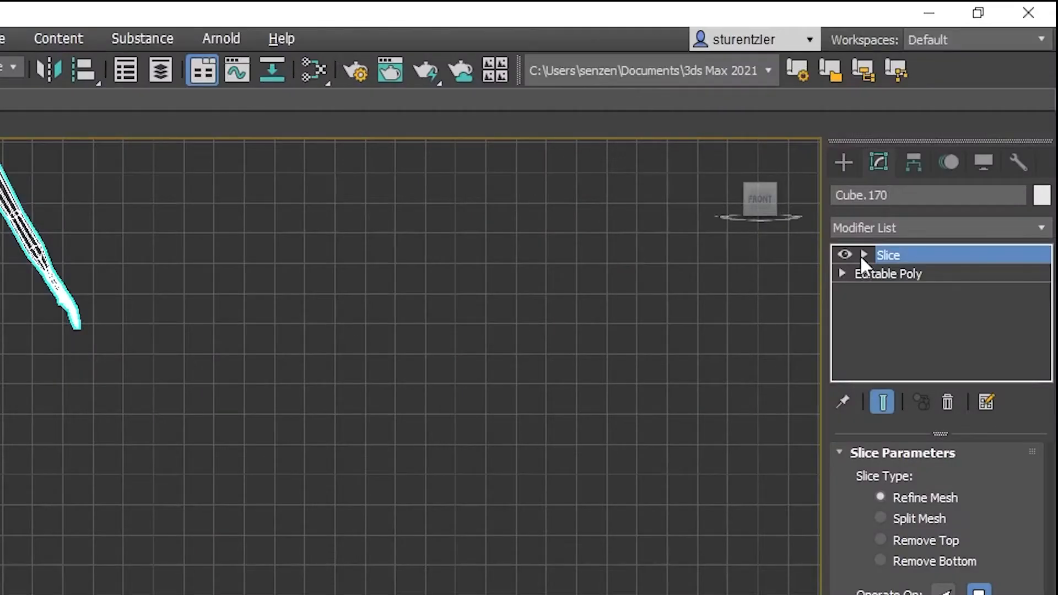
pyautogui.click(864, 254)
pyautogui.click(906, 273)
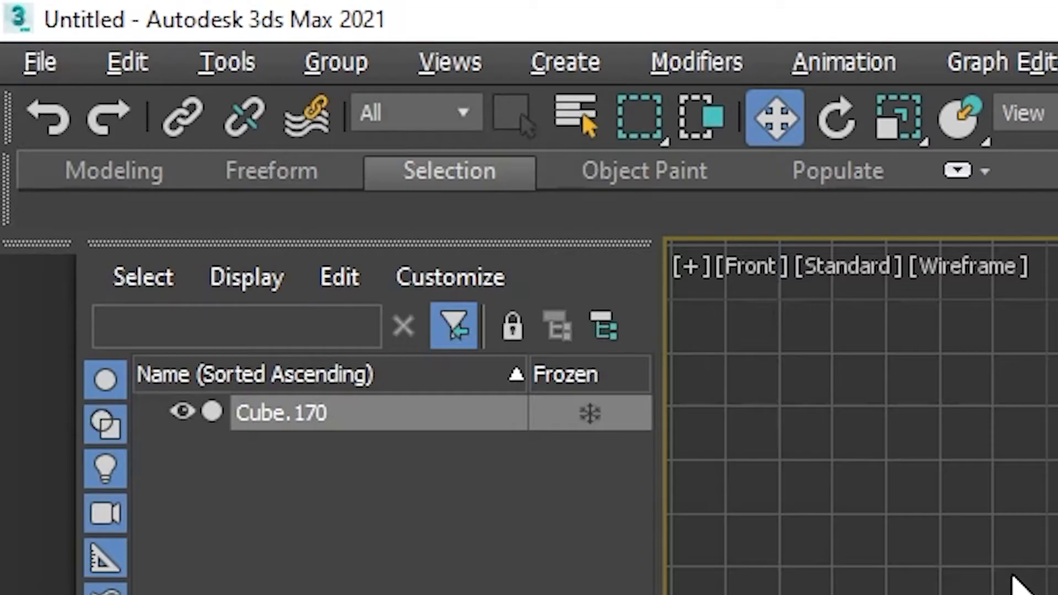
pyautogui.press('e')
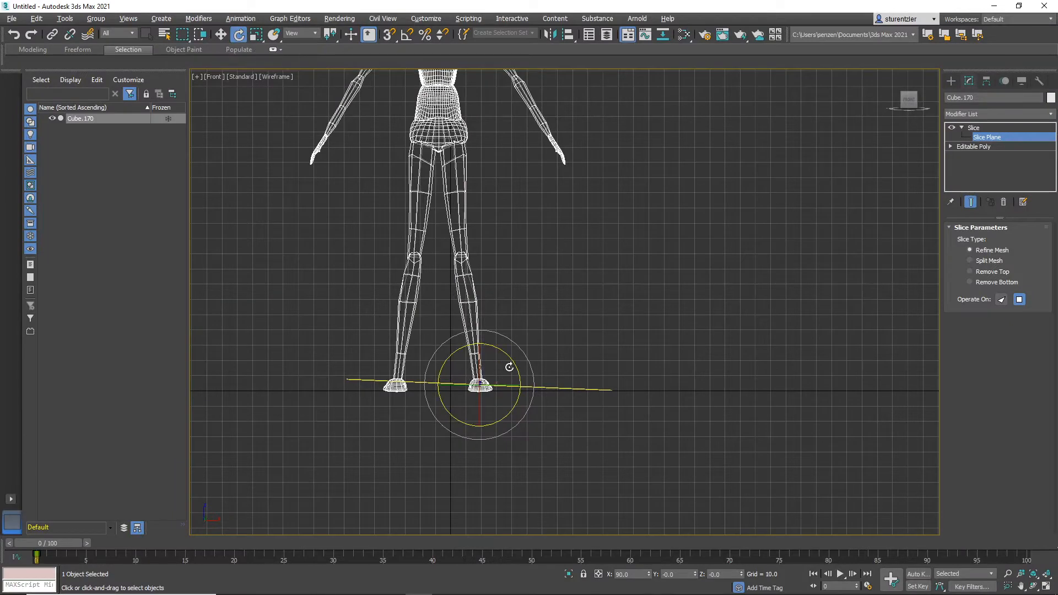
pyautogui.moveTo(512, 368); pyautogui.dragTo(437, 293)
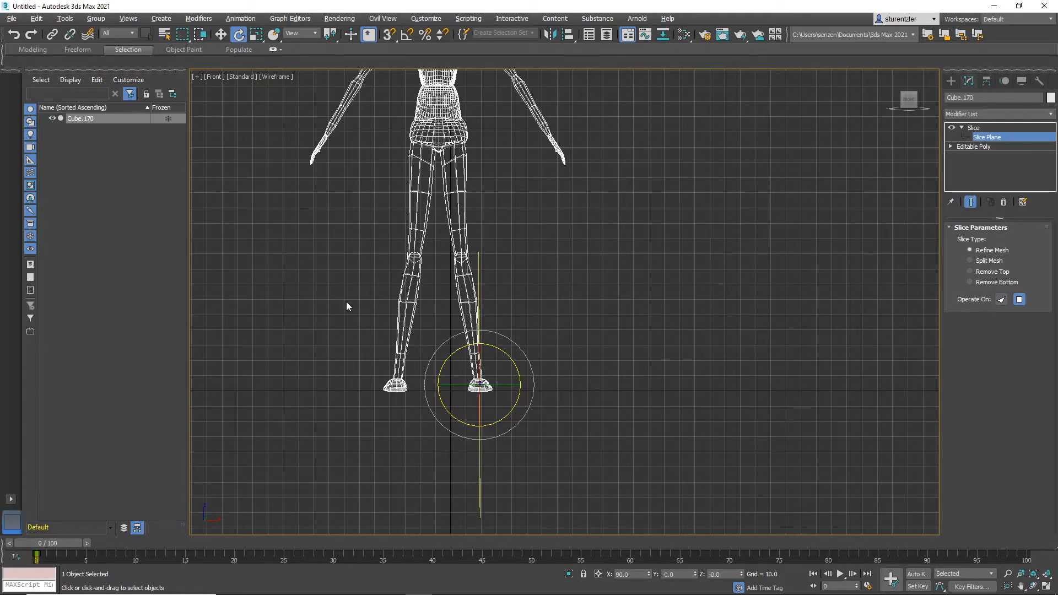
# Move the slice plane along X to the body's centre line and set the slice type to Remove Top
pyautogui.press('w')
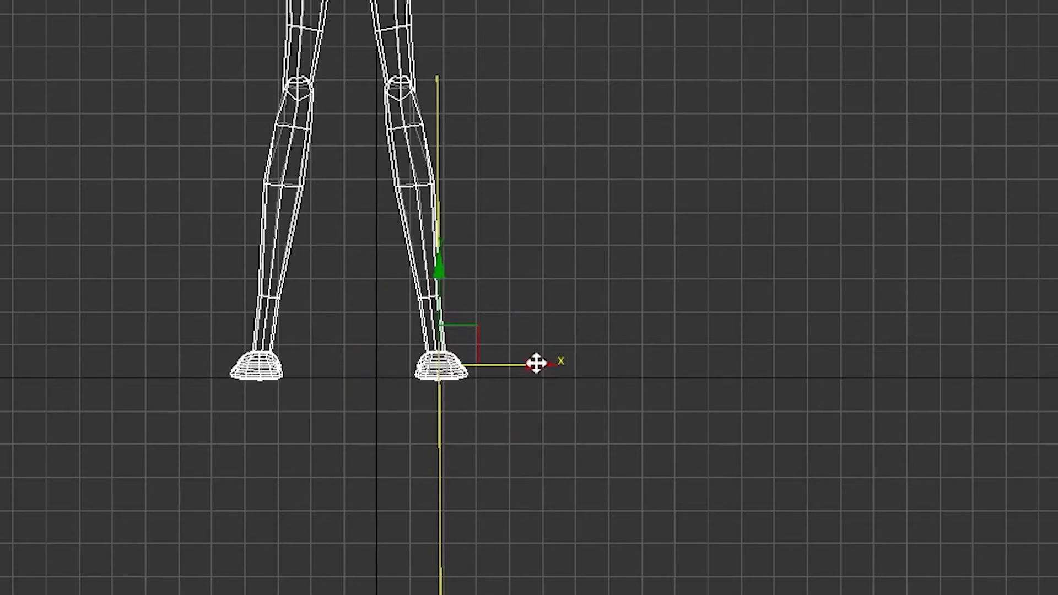
pyautogui.moveTo(536, 361); pyautogui.dragTo(446, 346)
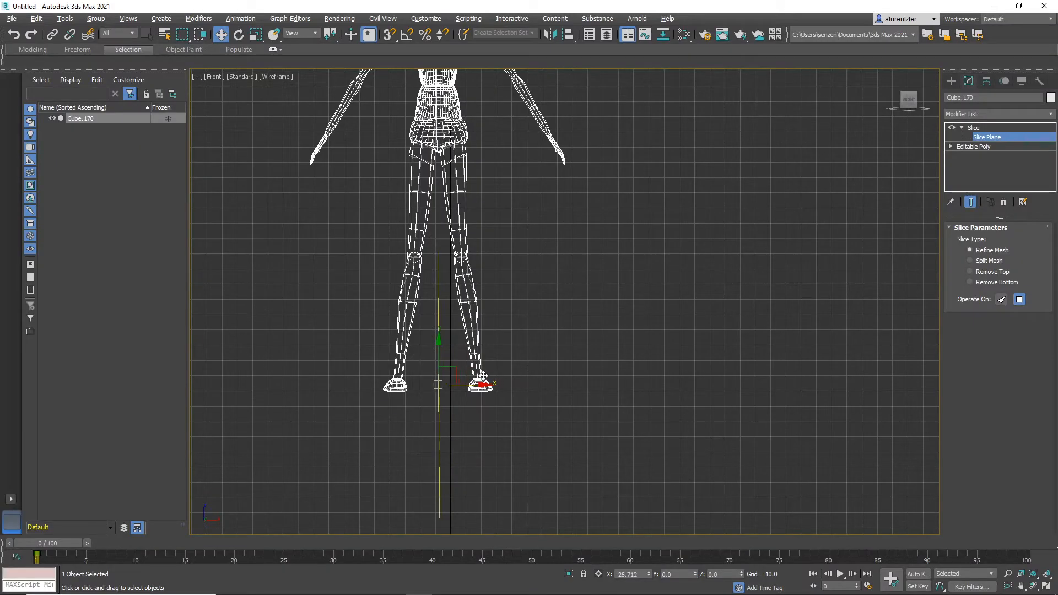
pyautogui.moveTo(483, 376); pyautogui.dragTo(484, 376)
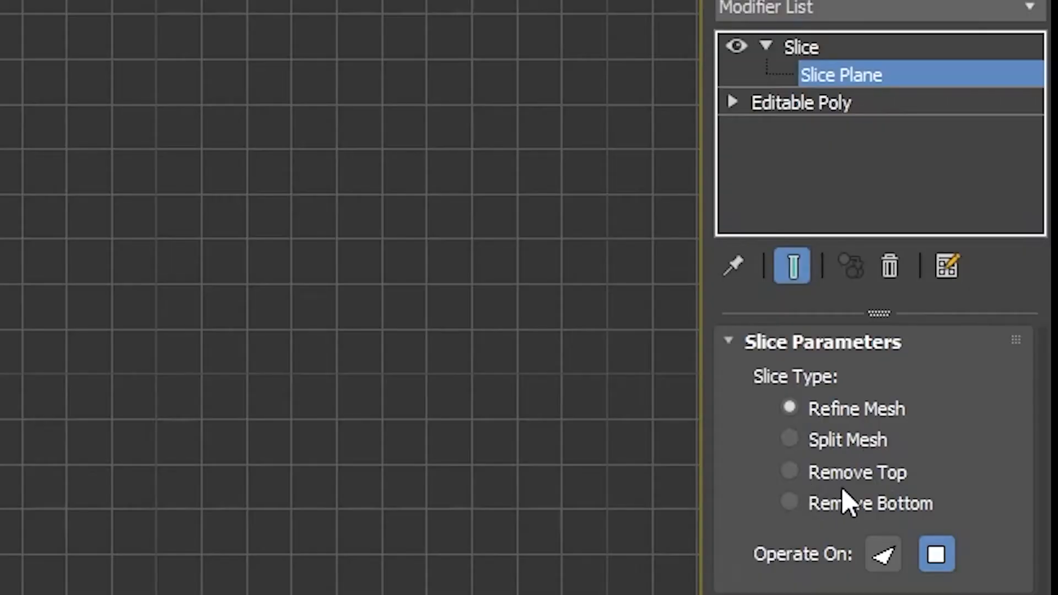
pyautogui.click(821, 477)
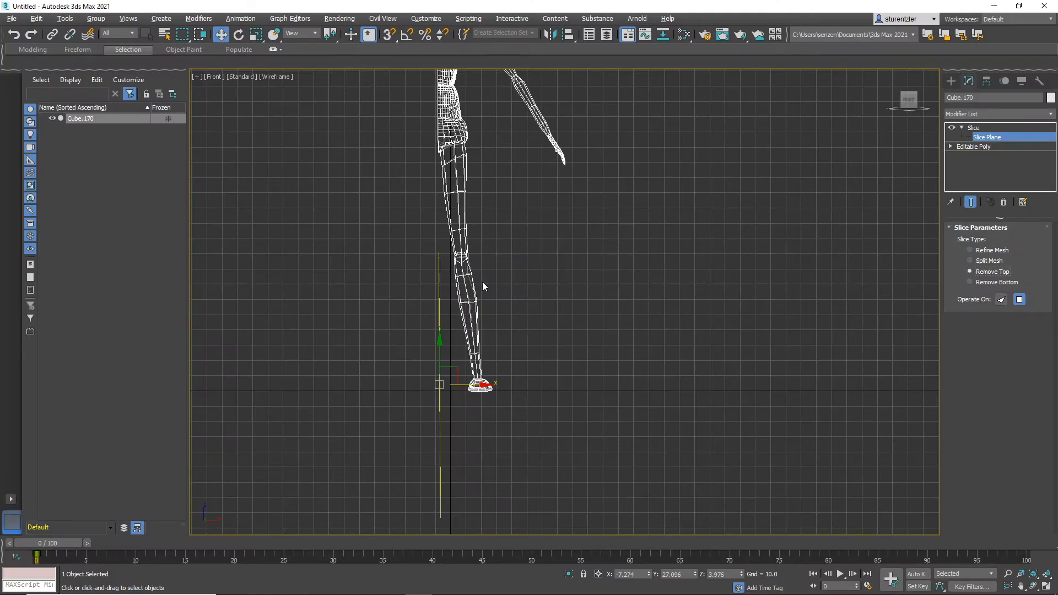
pyautogui.moveTo(482, 283); pyautogui.dragTo(520, 495, button='middle')
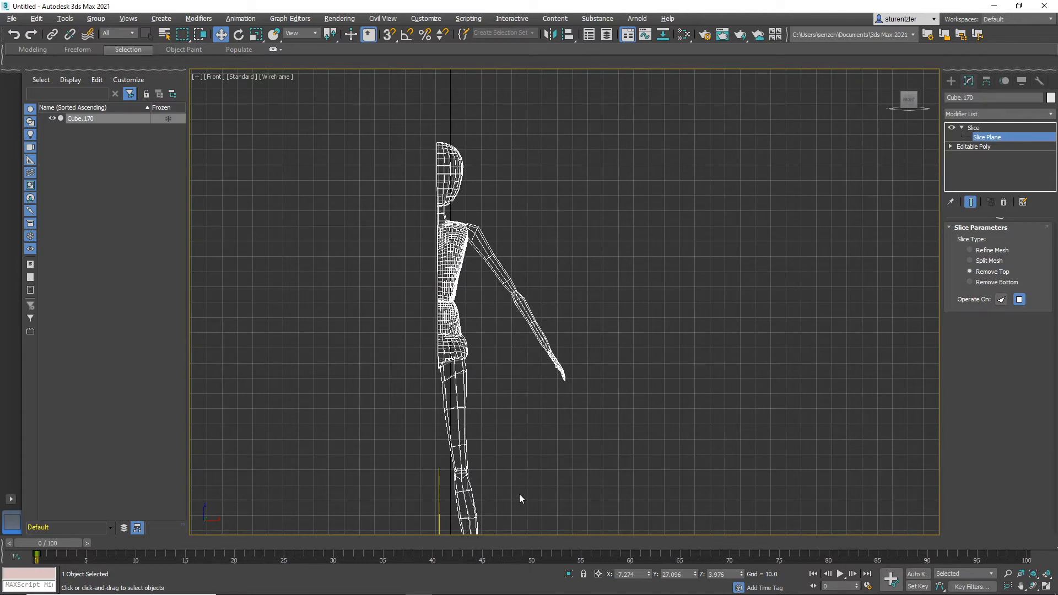
# Add a Retopology modifier to the half body, set its face count to 3000 and compute the new mesh
pyautogui.click(994, 113)
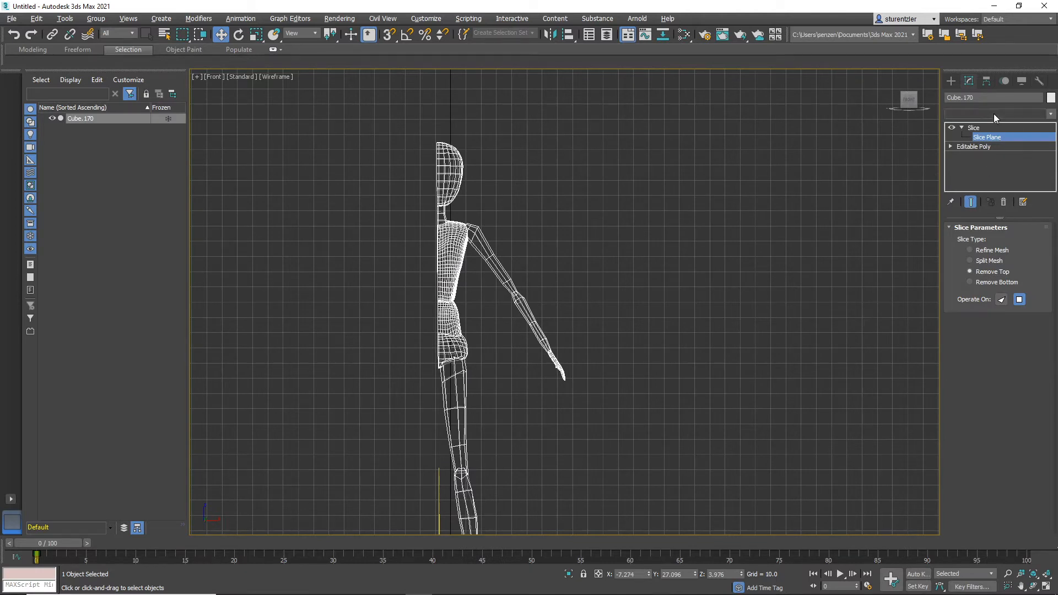
pyautogui.press('r')
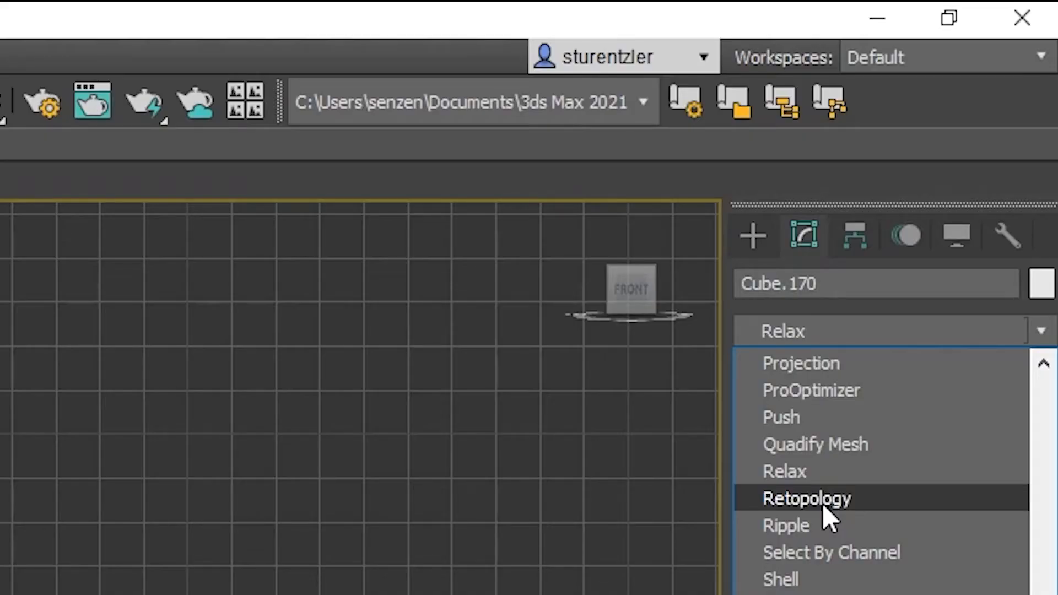
pyautogui.click(822, 501)
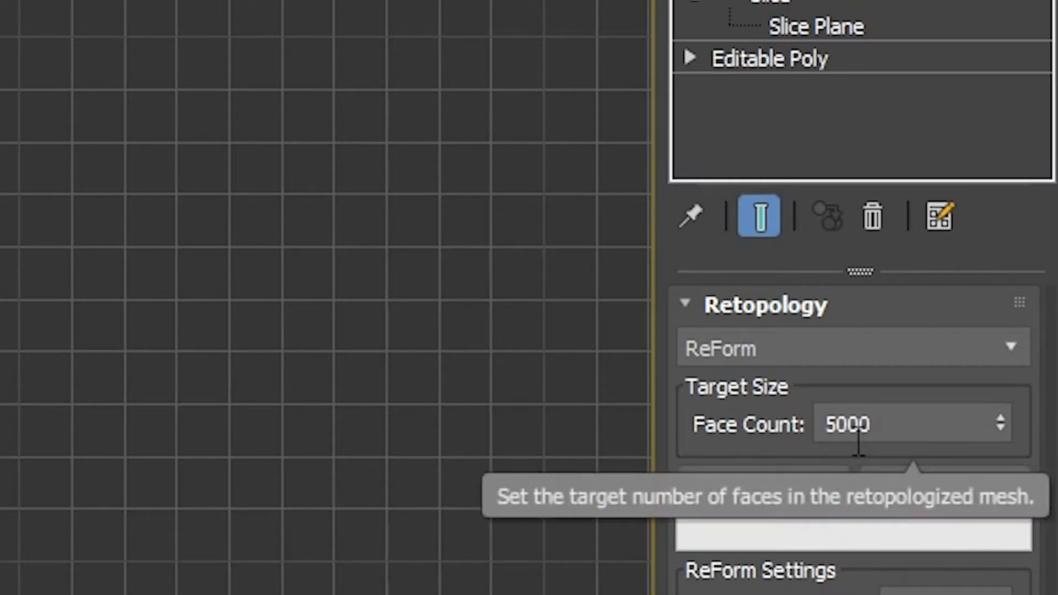
pyautogui.moveTo(881, 421); pyautogui.dragTo(777, 421)
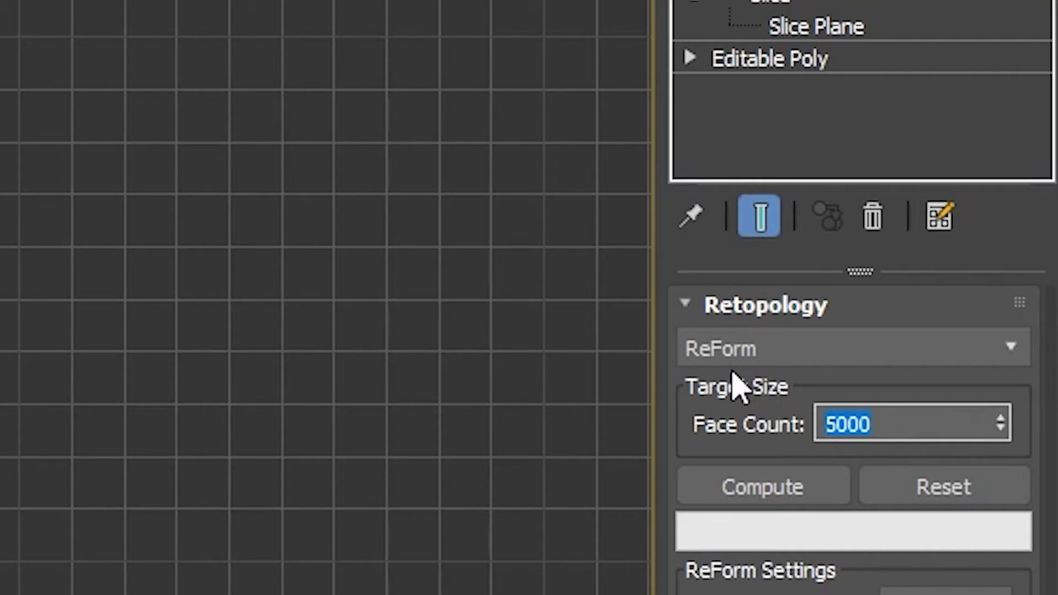
pyautogui.write('3000')
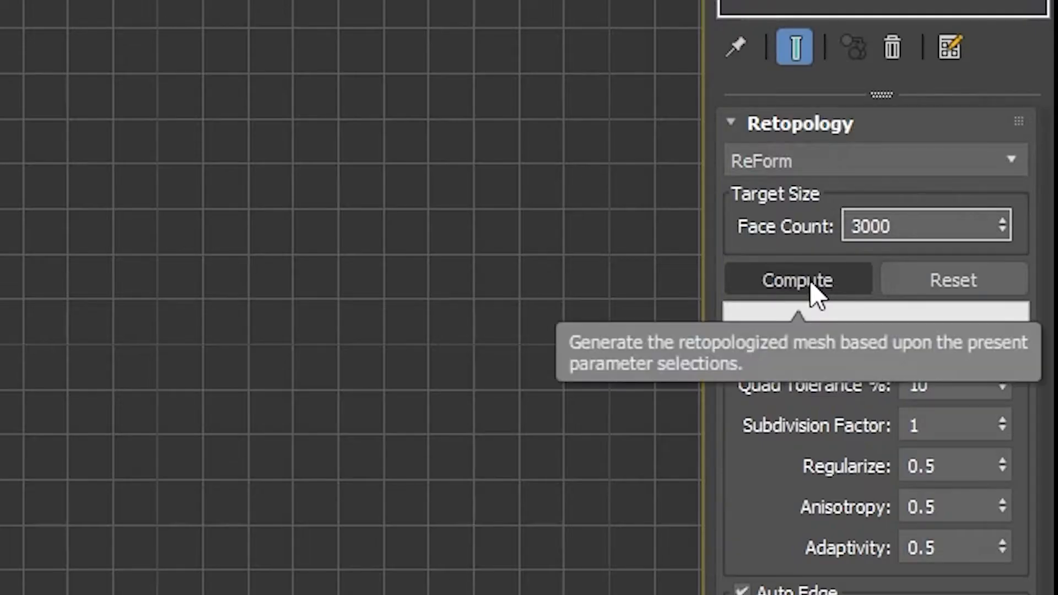
pyautogui.click(975, 280)
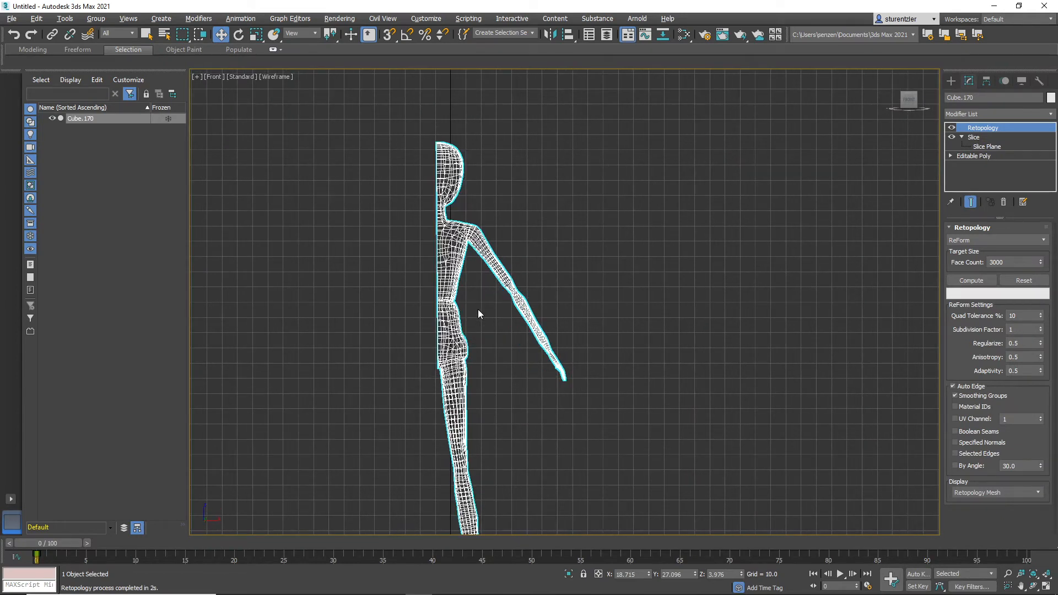
# Examine the retopologized half body in the Perspective view, checking the edge flow around the shoulder, arm, torso and hips
pyautogui.hotkey('alt', 'w')
pyautogui.moveTo(715, 333); pyautogui.dragTo(705, 310, button='middle')
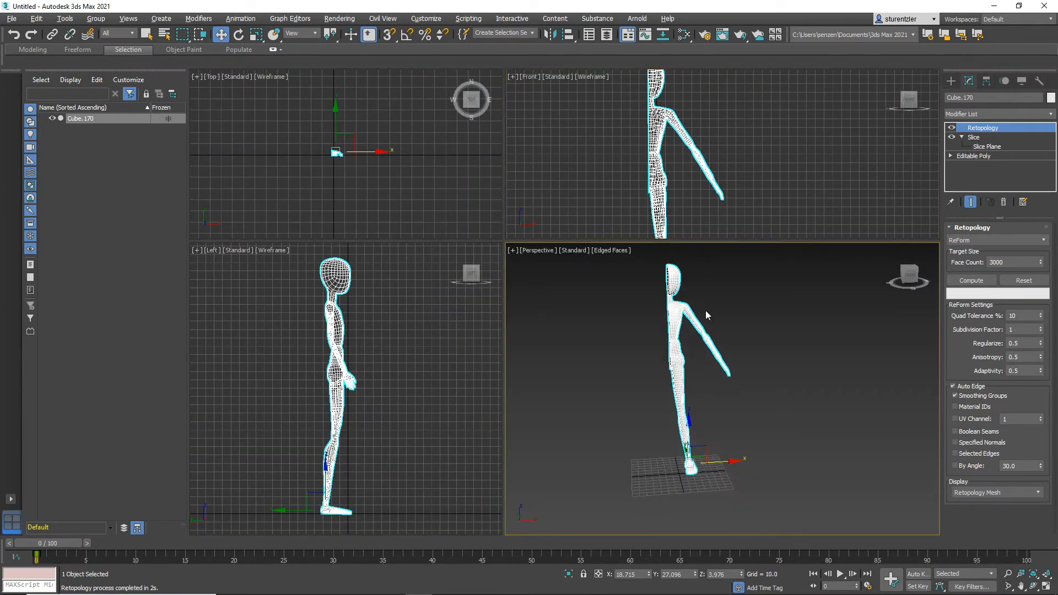
pyautogui.press('space')
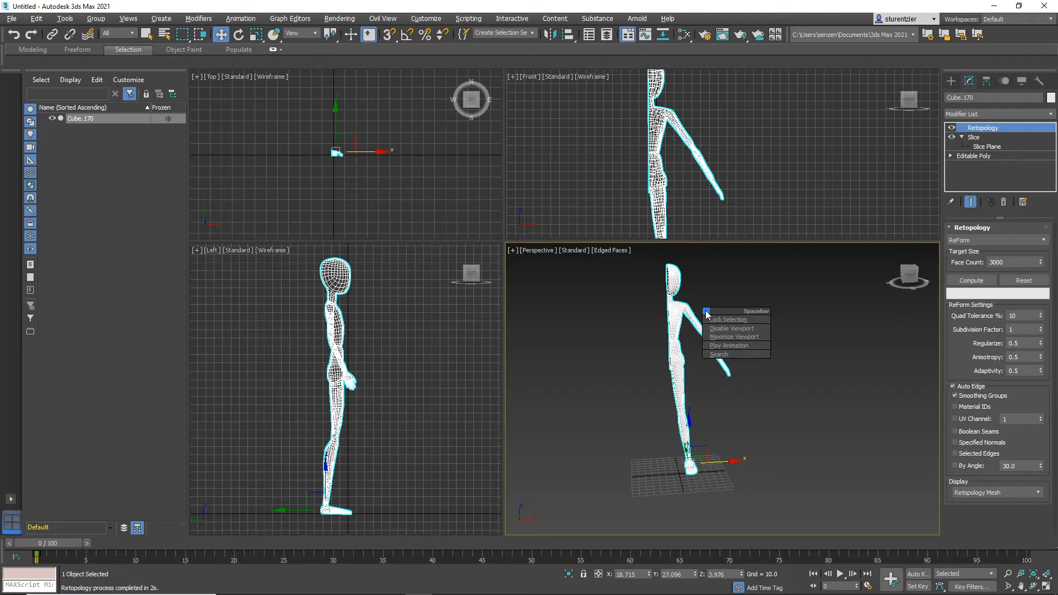
pyautogui.hotkey('alt', 'w')
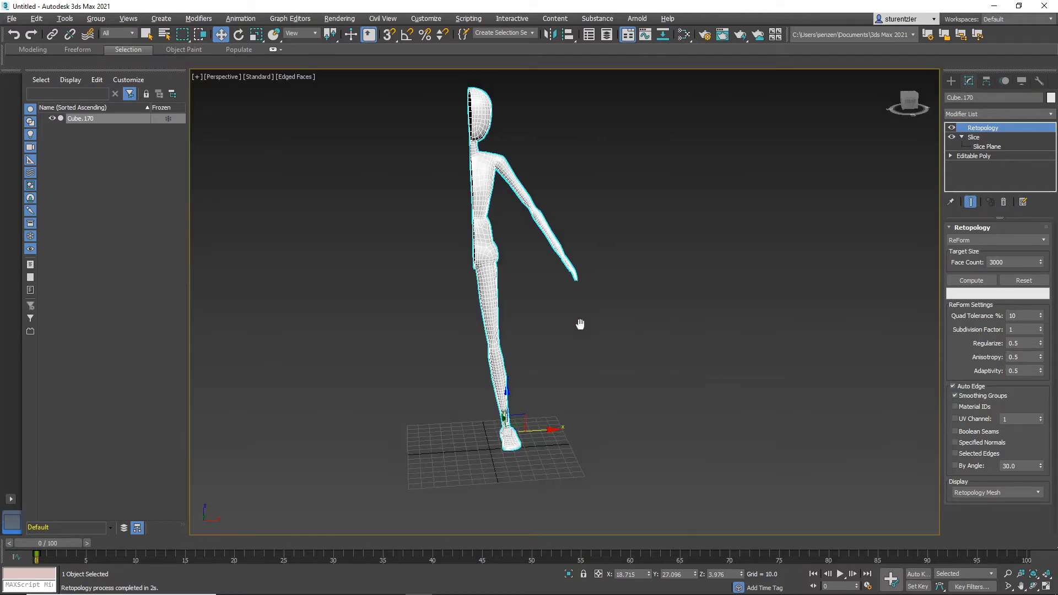
pyautogui.moveTo(580, 324); pyautogui.dragTo(595, 421, button='middle')
pyautogui.scroll(5, 560, 356)
pyautogui.moveTo(560, 356); pyautogui.dragTo(540, 254, button='middle')
pyautogui.scroll(4, 538, 231)
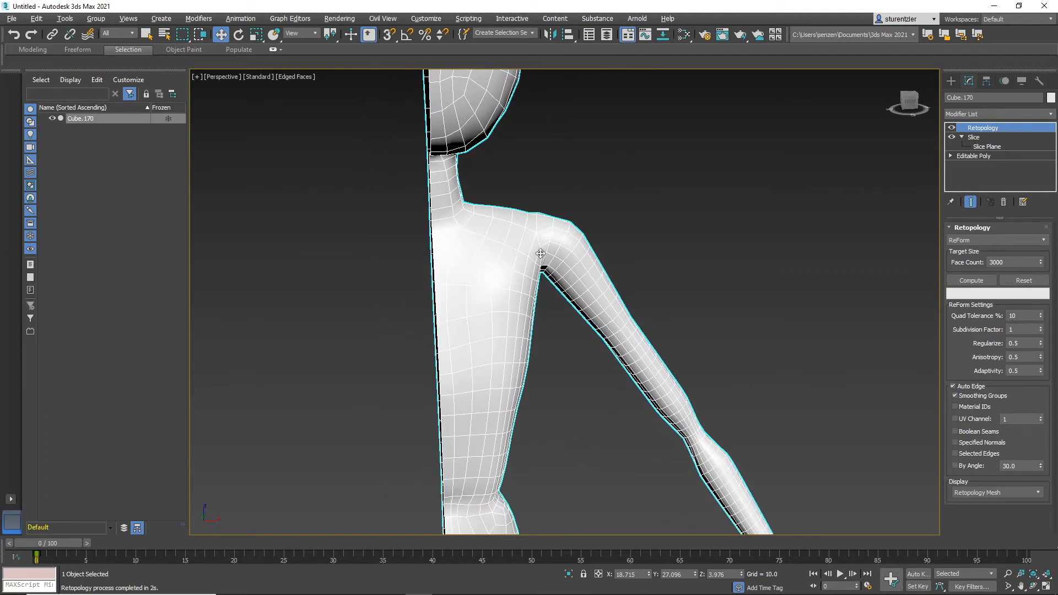
pyautogui.click(607, 179)
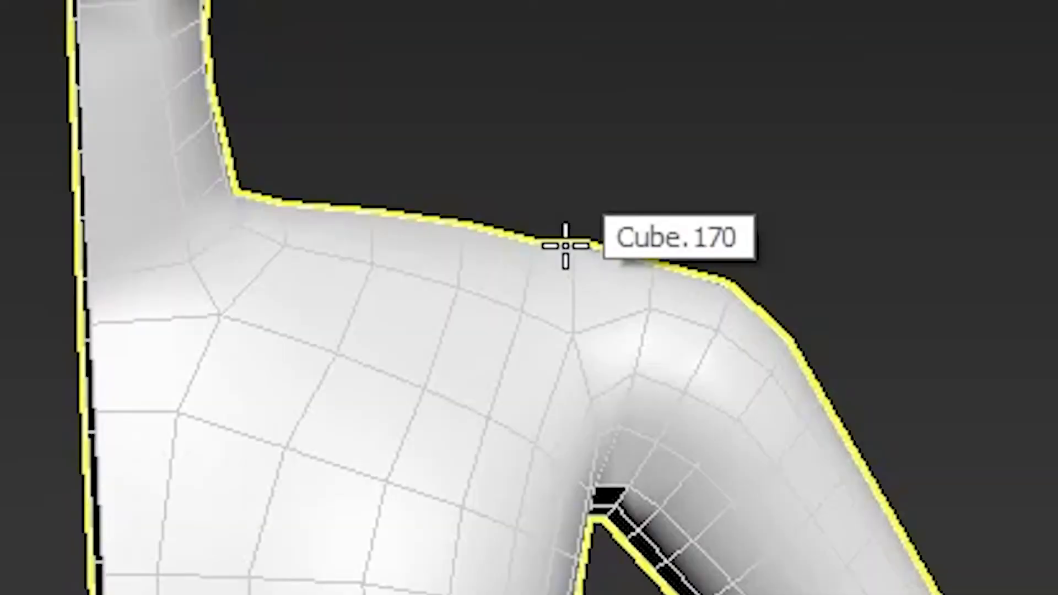
pyautogui.moveTo(771, 592); pyautogui.dragTo(964, 385, button='middle')
pyautogui.scroll(-3, 617, 232)
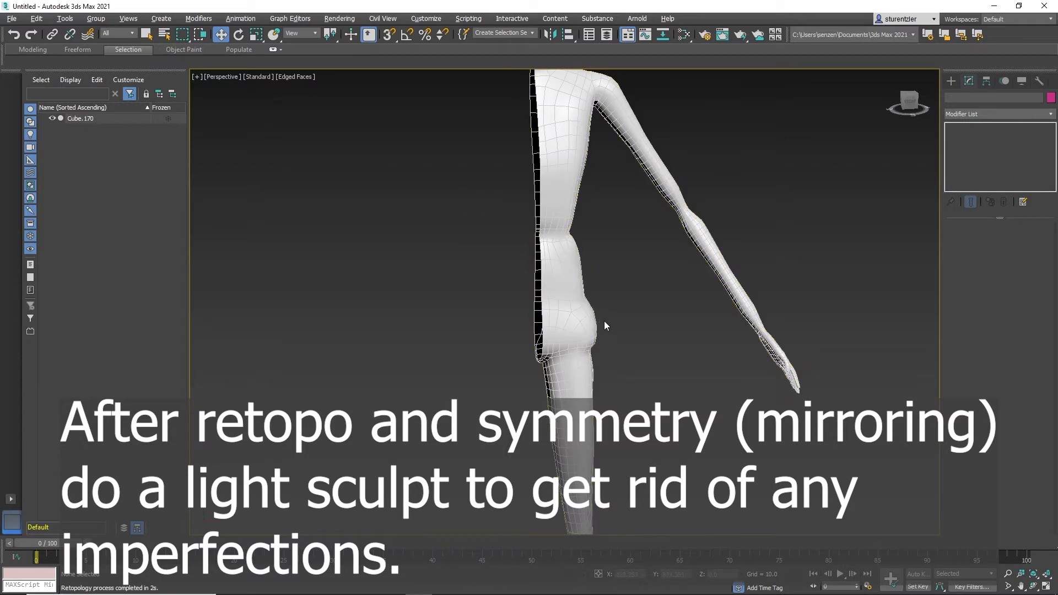
pyautogui.moveTo(604, 340); pyautogui.dragTo(542, 337, button='middle')
pyautogui.scroll(-5, 536, 434)
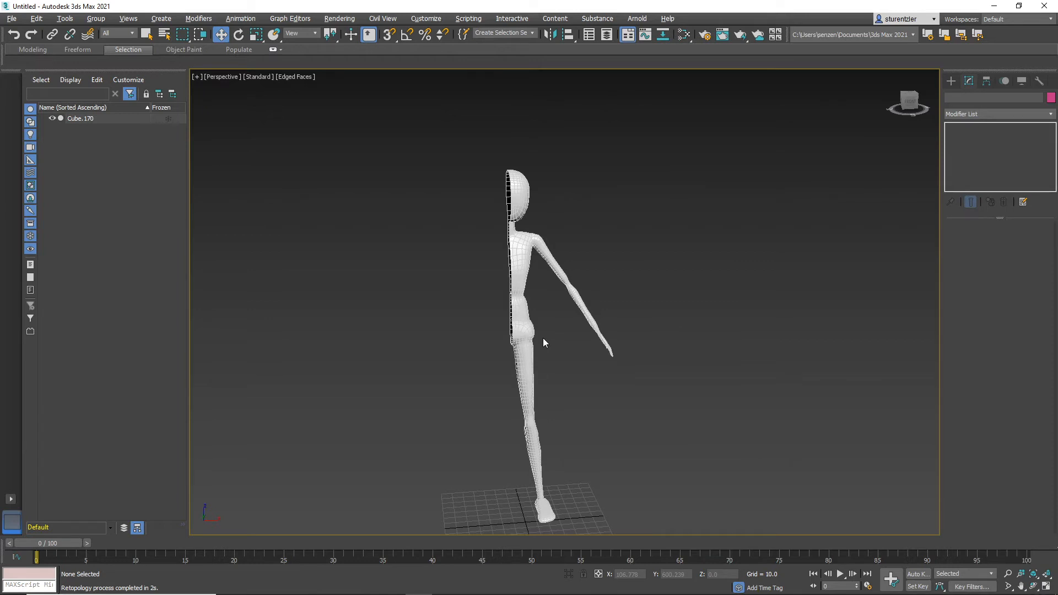
# Add a Symmetry modifier to the half body above the Retopology modifier
pyautogui.click(521, 276)
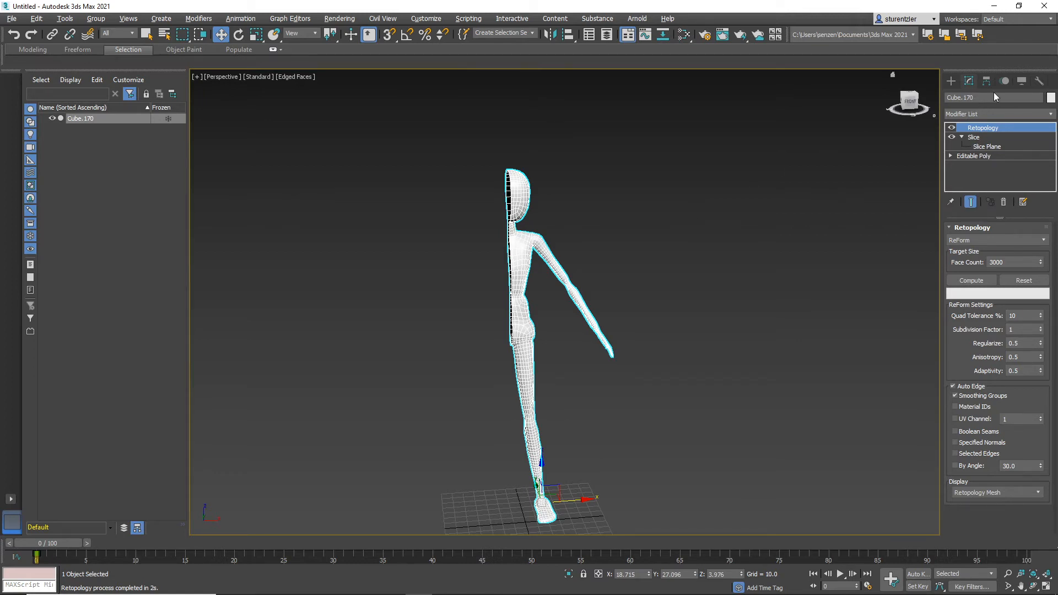
pyautogui.click(983, 114)
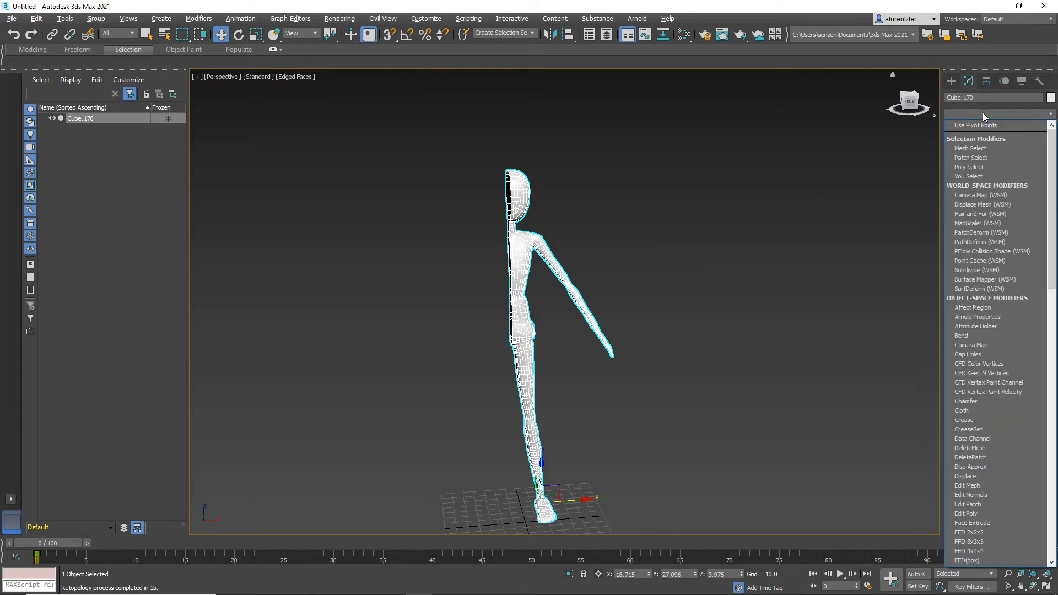
pyautogui.write('sym')
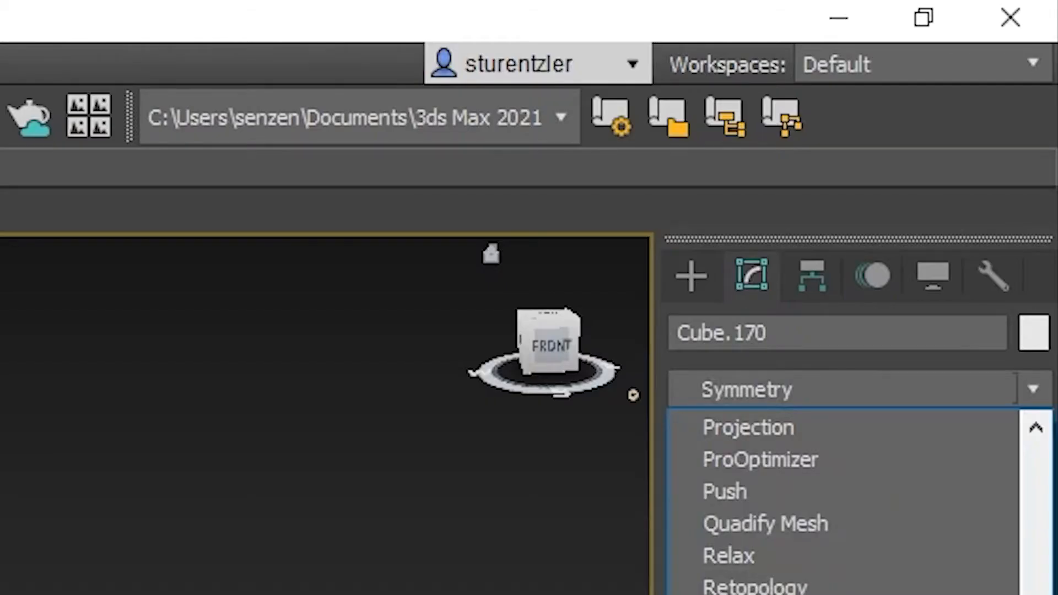
pyautogui.click(975, 342)
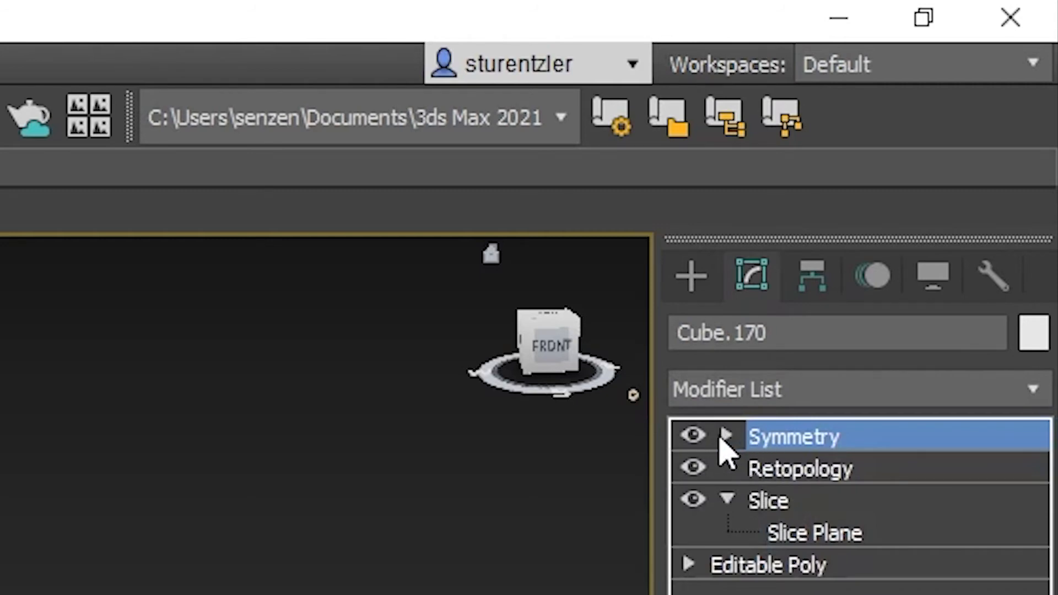
# Move the Symmetry modifier's mirror plane along X toward the body's centre line to bring the two halves side by side
pyautogui.click(726, 436)
pyautogui.click(788, 469)
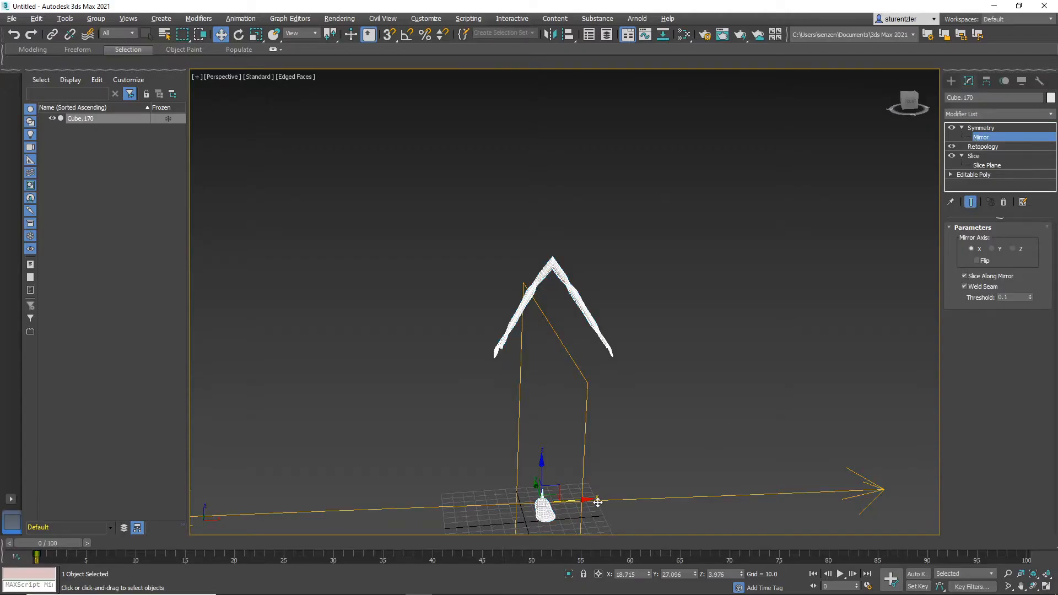
pyautogui.moveTo(593, 500); pyautogui.dragTo(546, 494)
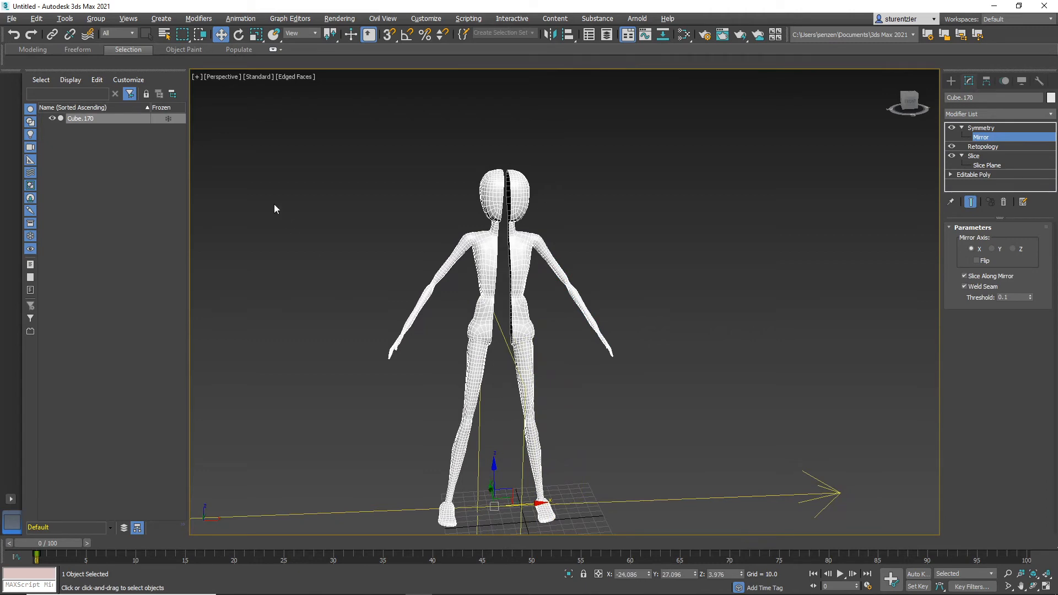
# In the Front view, rotate the mirror plane slightly toward vertical and shift it along X to narrow the gap between the halves
pyautogui.hotkey('alt', 'w')
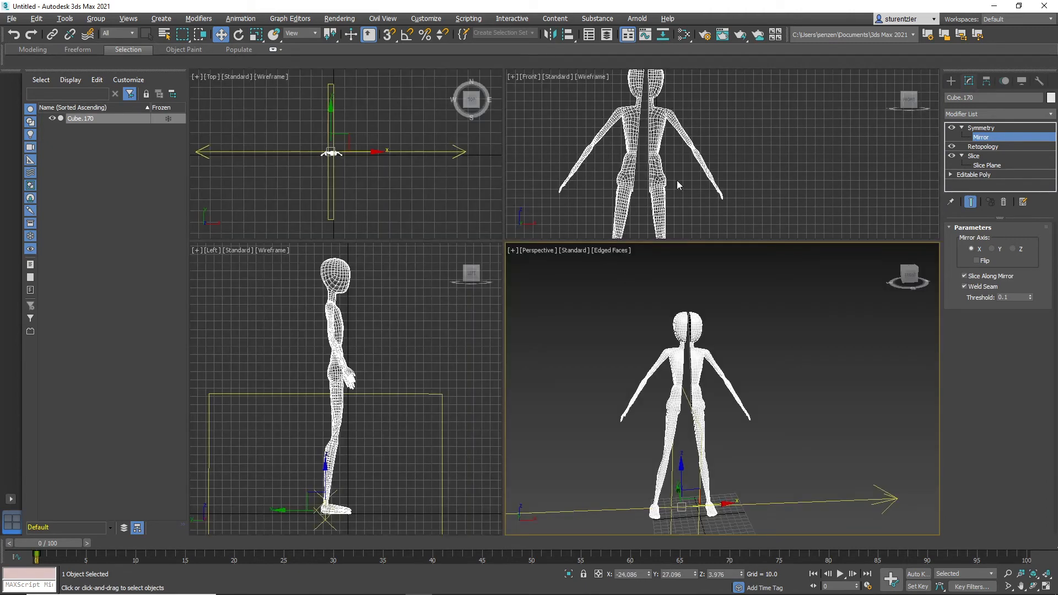
pyautogui.middleClick(677, 184)
pyautogui.hotkey('alt', 'w')
pyautogui.moveTo(590, 224); pyautogui.dragTo(602, 256, button='middle')
pyautogui.press('e')
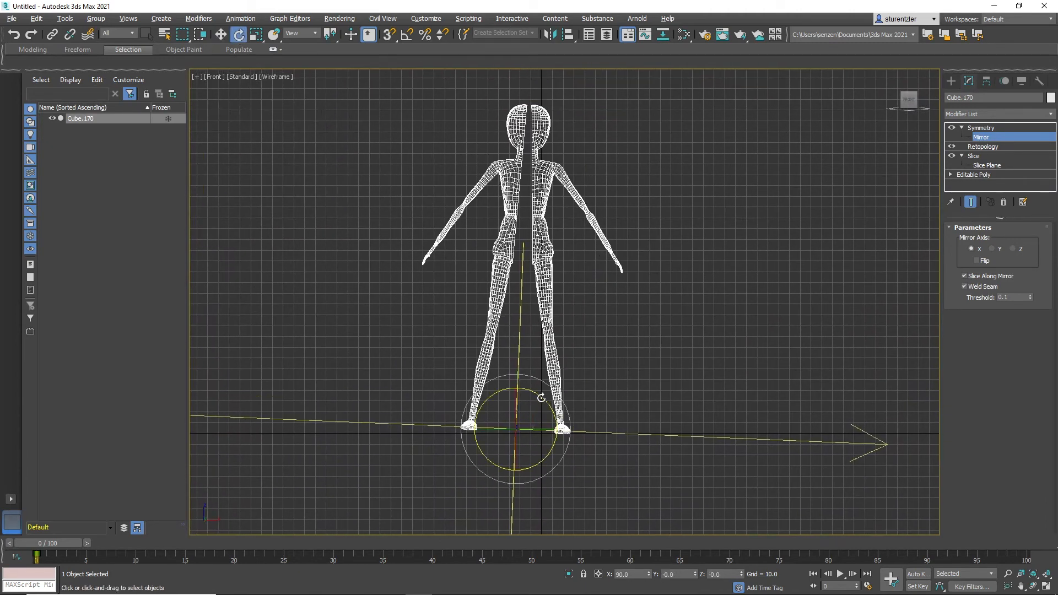
pyautogui.moveTo(538, 397); pyautogui.dragTo(538, 398)
pyautogui.press('w')
pyautogui.moveTo(560, 431); pyautogui.dragTo(568, 435)
# Straighten the mirror plane's rotation in the Front view and move it along X until both body halves meet at the seam
pyautogui.press('z')
pyautogui.press('e')
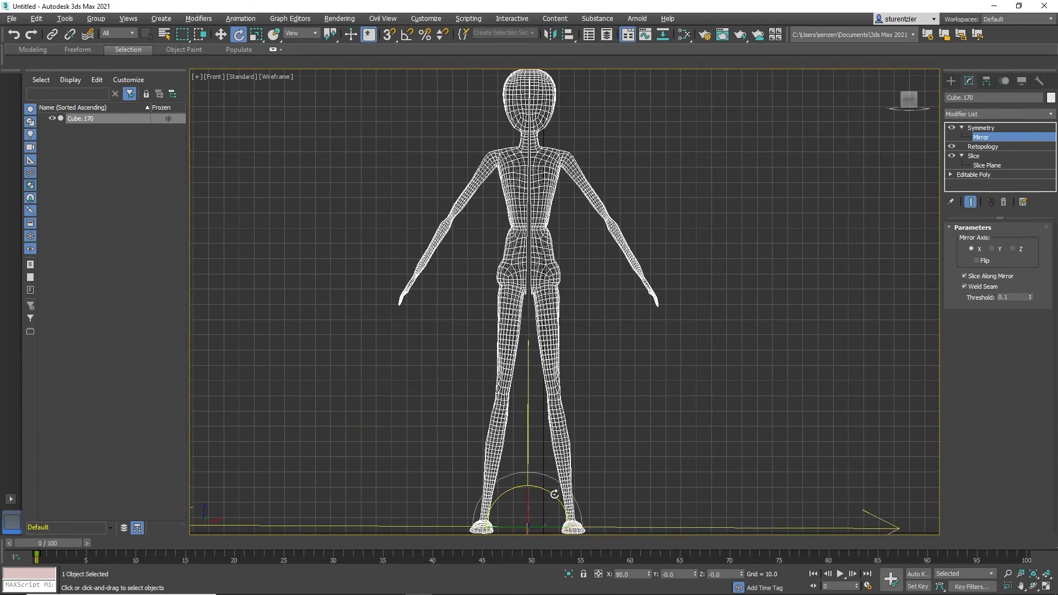
pyautogui.moveTo(552, 495); pyautogui.dragTo(870, 424)
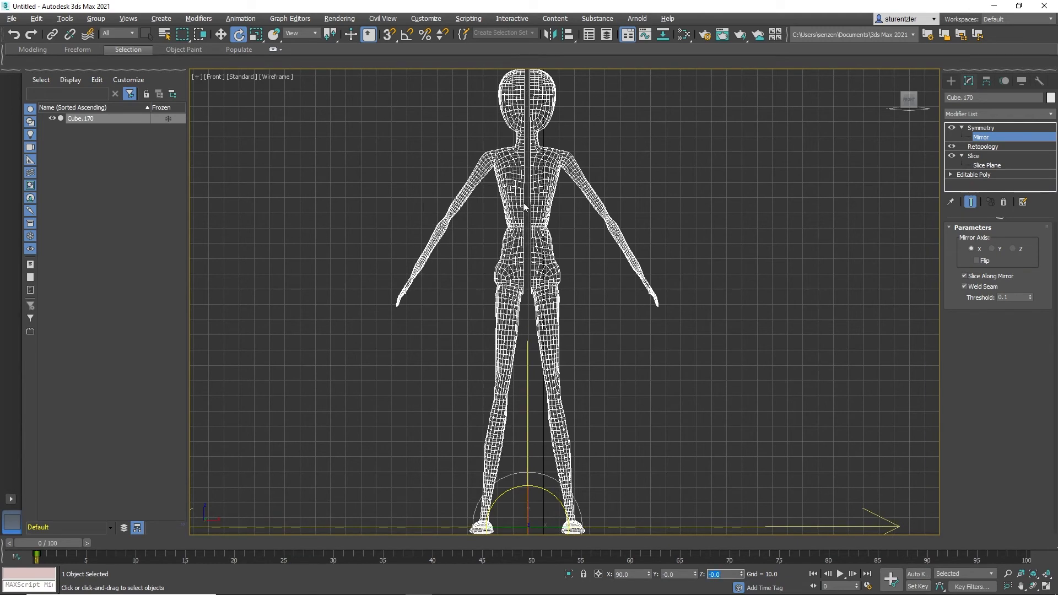
pyautogui.press('w')
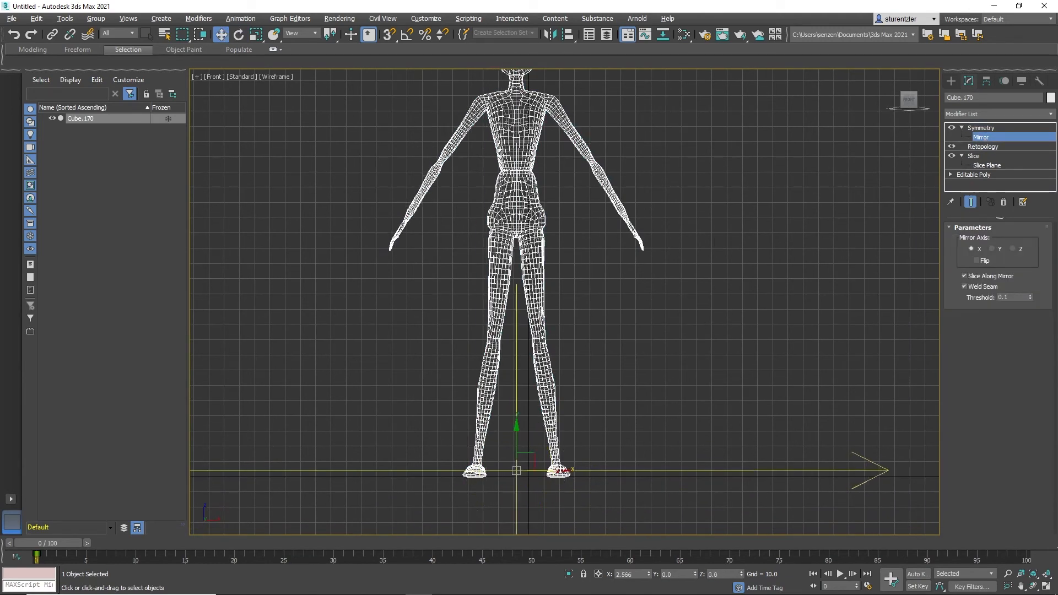
pyautogui.moveTo(597, 364); pyautogui.dragTo(587, 309, button='middle')
pyautogui.moveTo(563, 472); pyautogui.dragTo(566, 472)
pyautogui.moveTo(594, 381); pyautogui.dragTo(588, 344, button='middle')
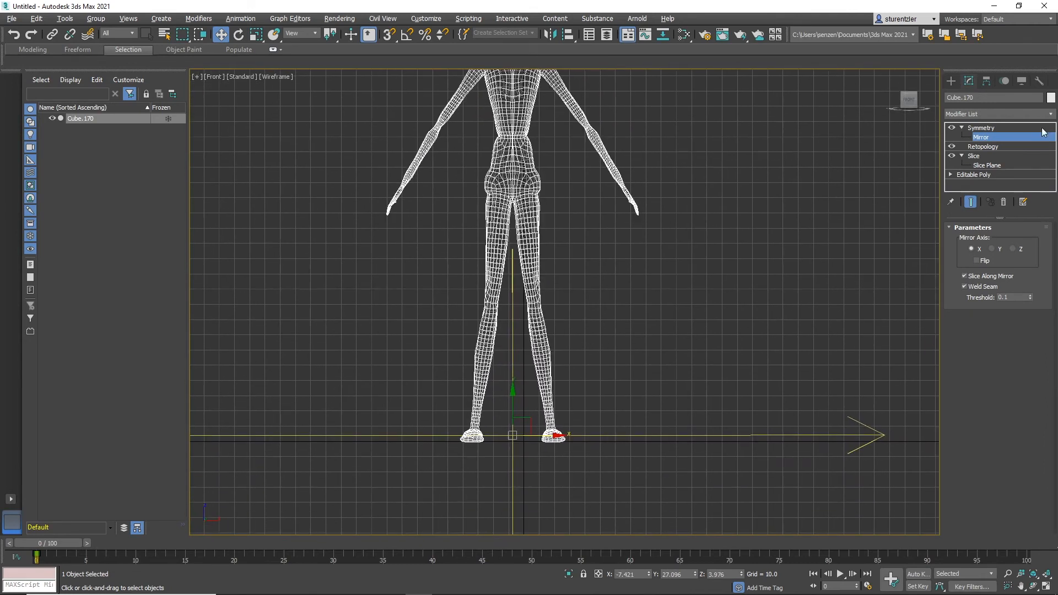
# Set the Symmetry mirror's Z rotation to 0 to keep the mirror plane exactly upright
pyautogui.click(983, 135)
pyautogui.click(984, 135)
pyautogui.press('e')
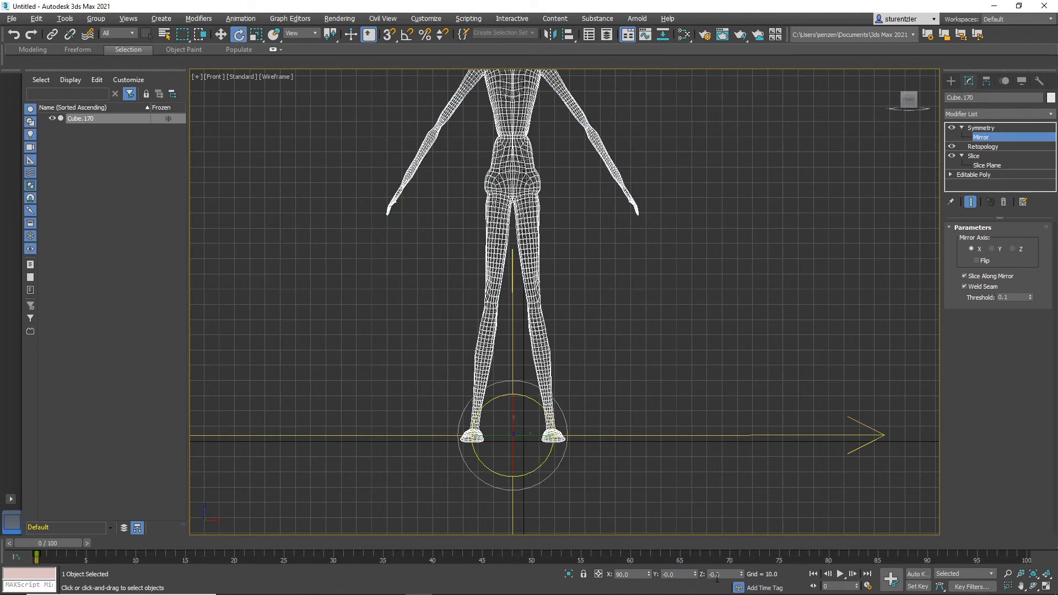
pyautogui.moveTo(718, 574); pyautogui.dragTo(709, 574)
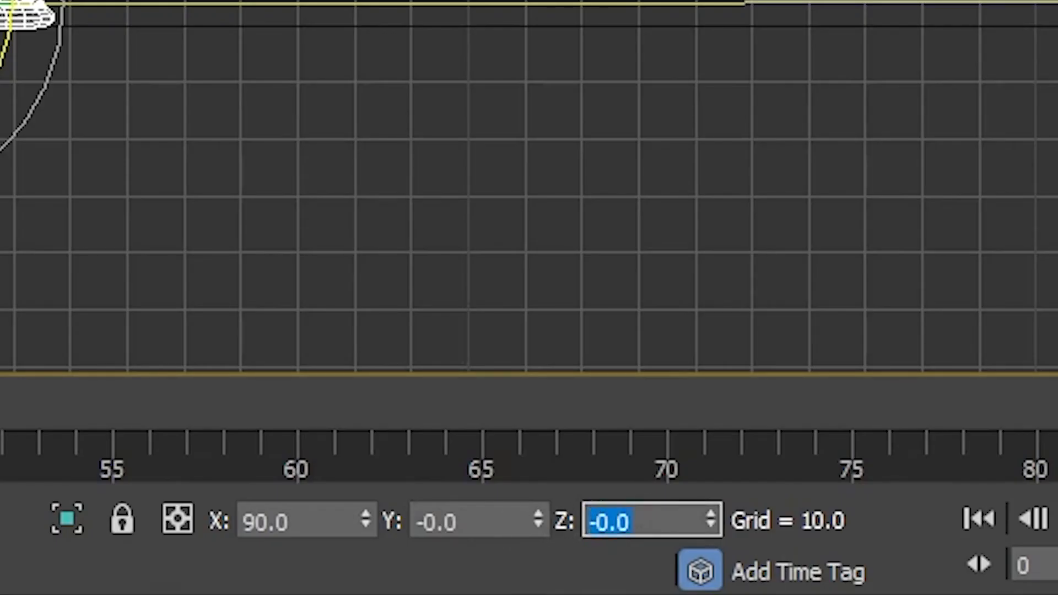
pyautogui.write('0')
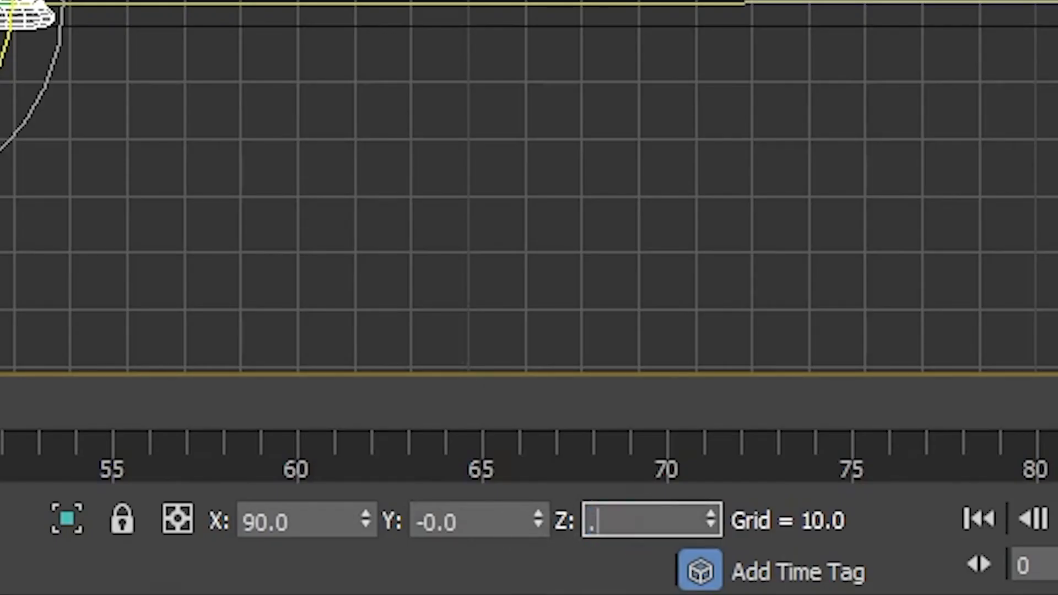
pyautogui.press('Return')
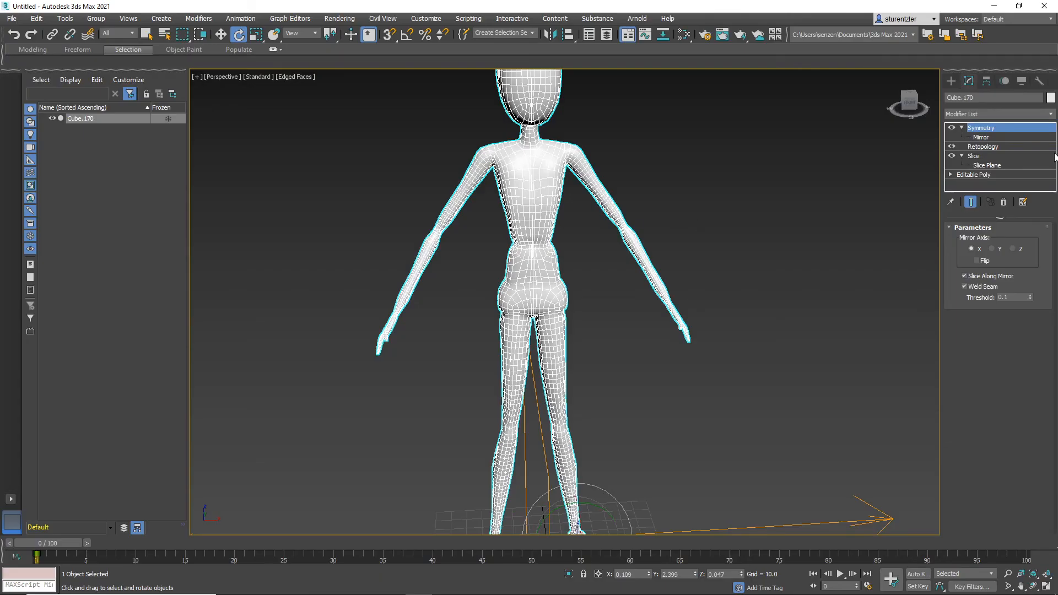
# Collapse the body's entire modifier stack into a single Editable Poly
pyautogui.rightClick(1004, 130)
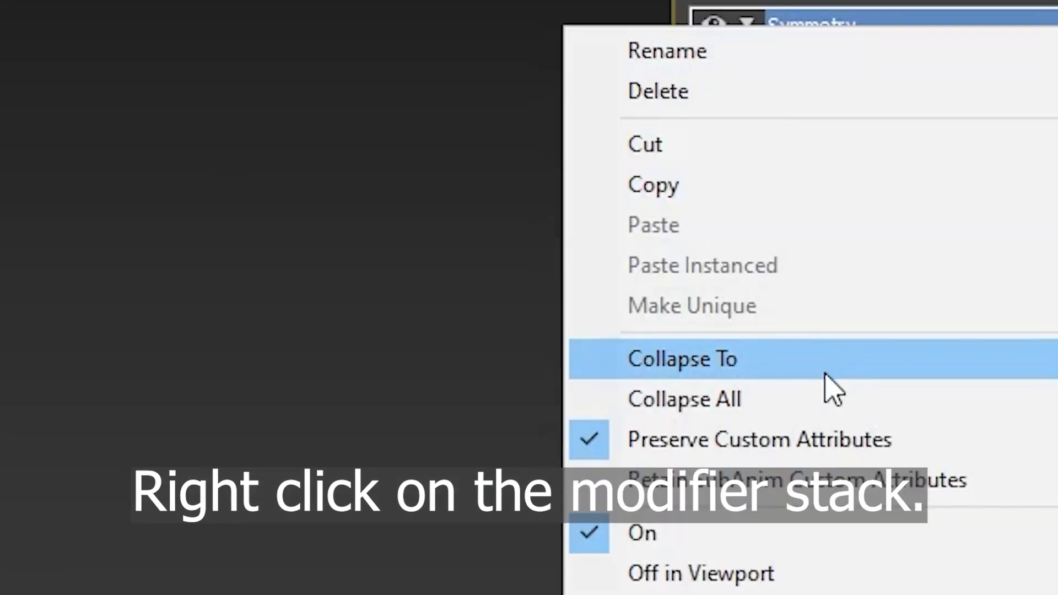
pyautogui.click(807, 407)
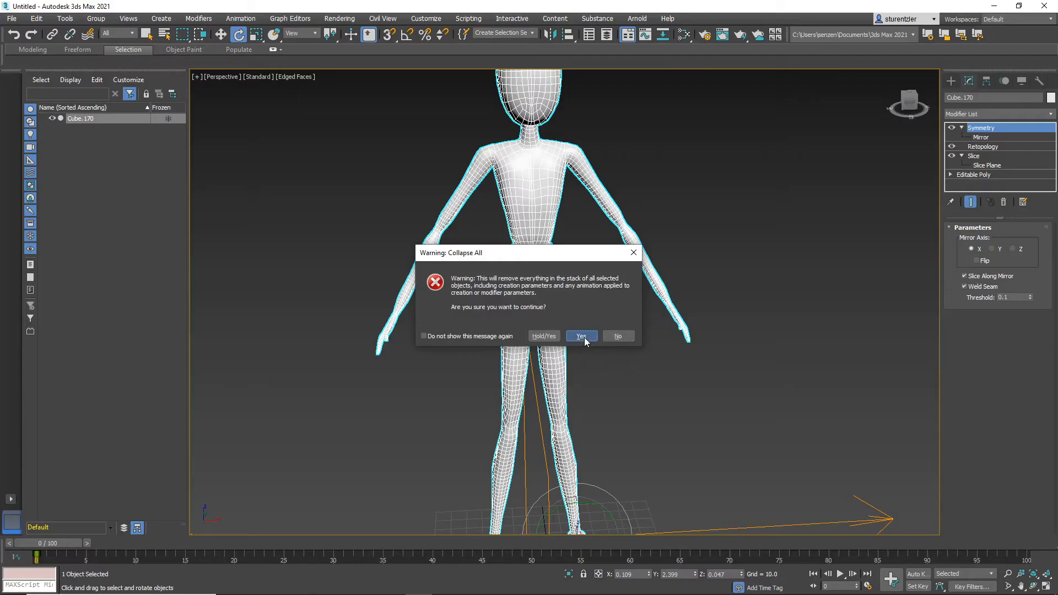
pyautogui.click(584, 337)
pyautogui.scroll(-3, 584, 337)
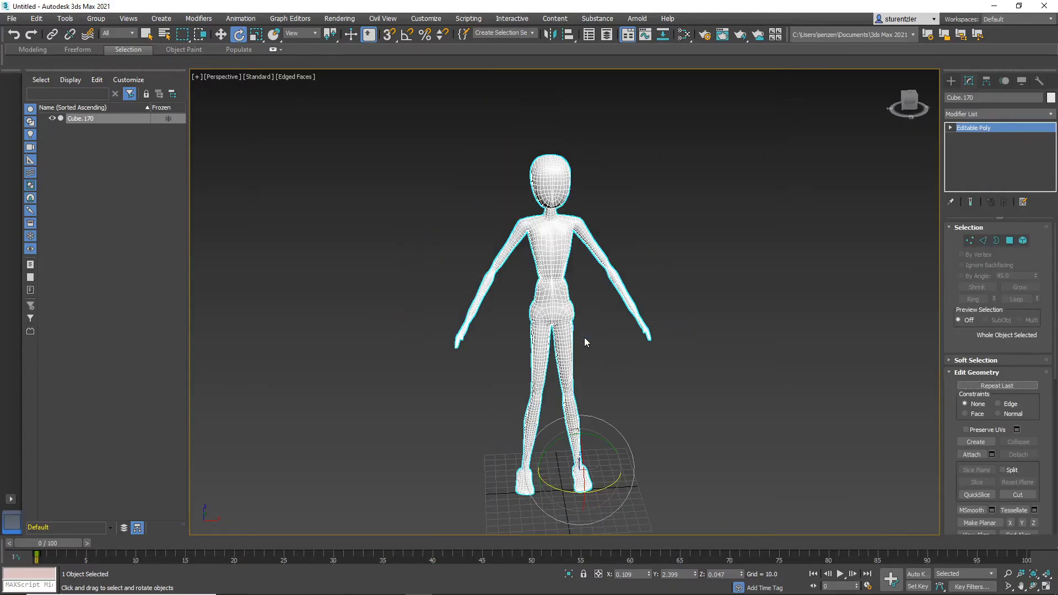
pyautogui.moveTo(597, 376); pyautogui.dragTo(569, 373, button='middle')
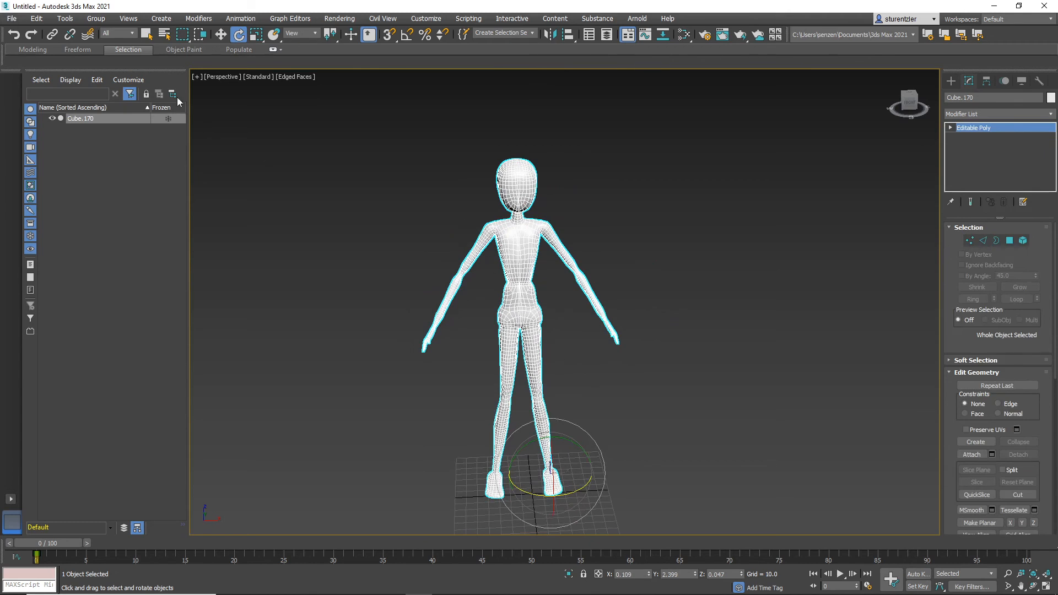
# Export the finished character to the Desktop in Autodesk FBX format as blank2f.fbx, overwriting the existing file
pyautogui.click(13, 20)
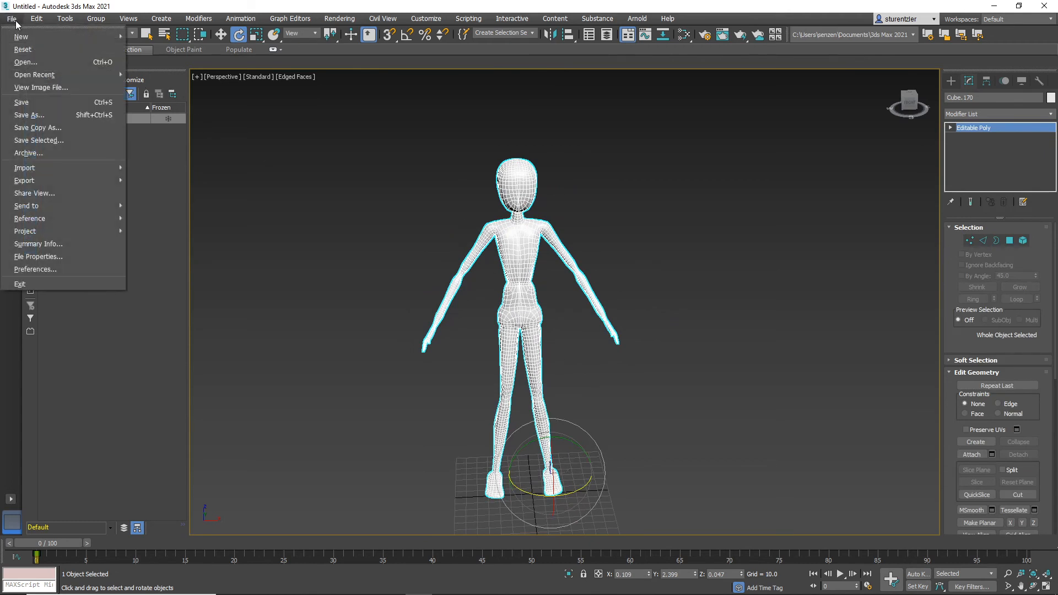
pyautogui.moveTo(82, 180)
pyautogui.click(162, 194)
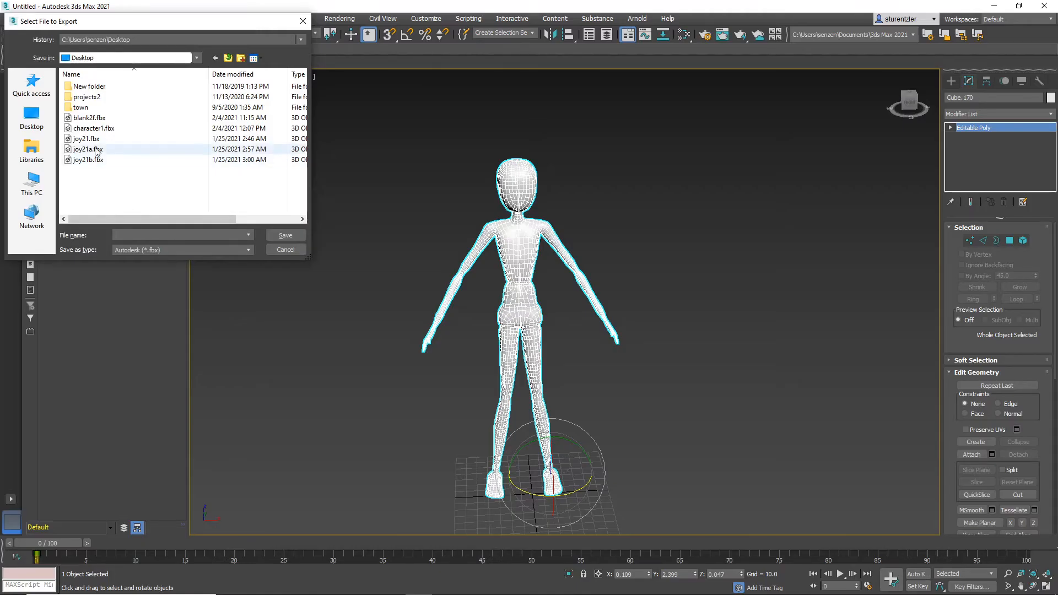
pyautogui.click(93, 118)
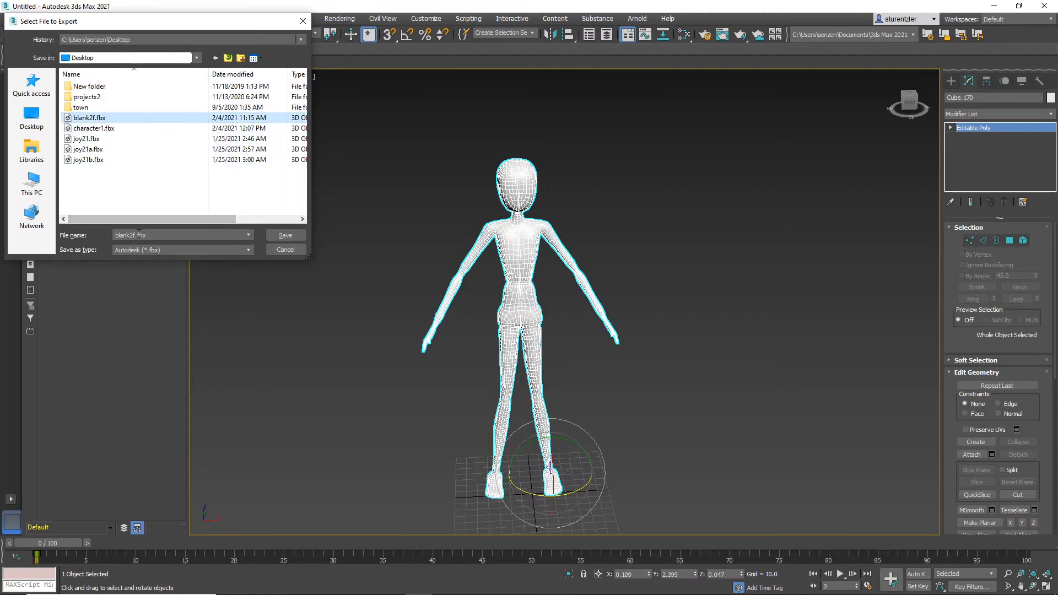
pyautogui.click(132, 235)
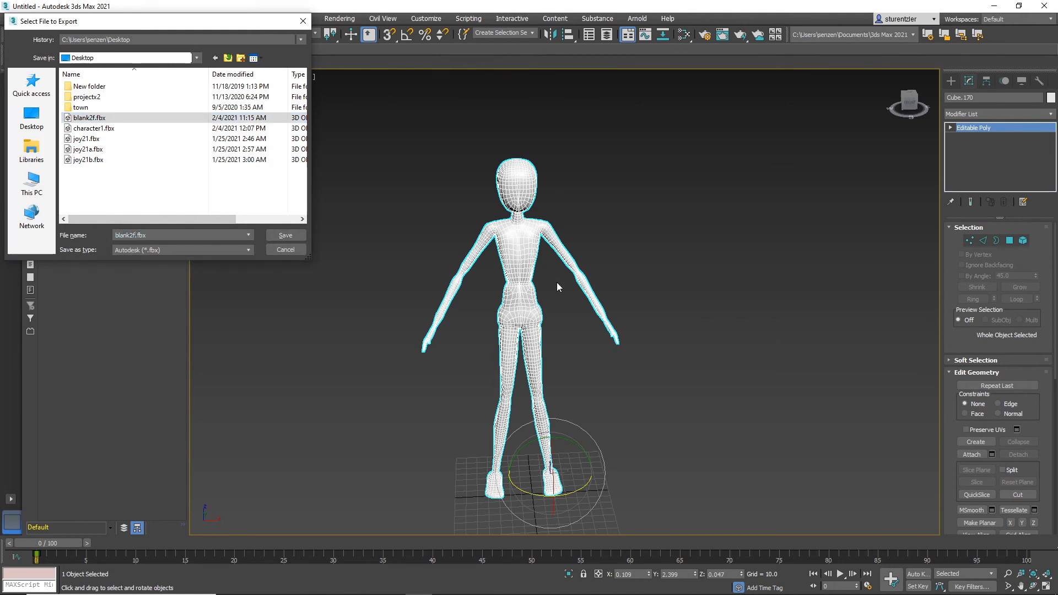
pyautogui.press('Return')
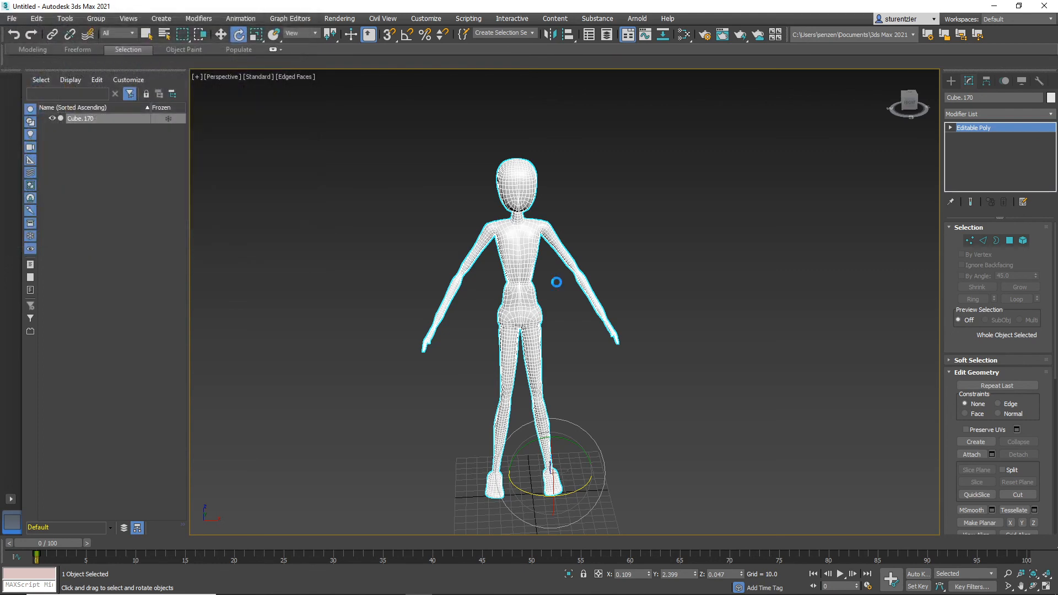
pyautogui.click(568, 448)
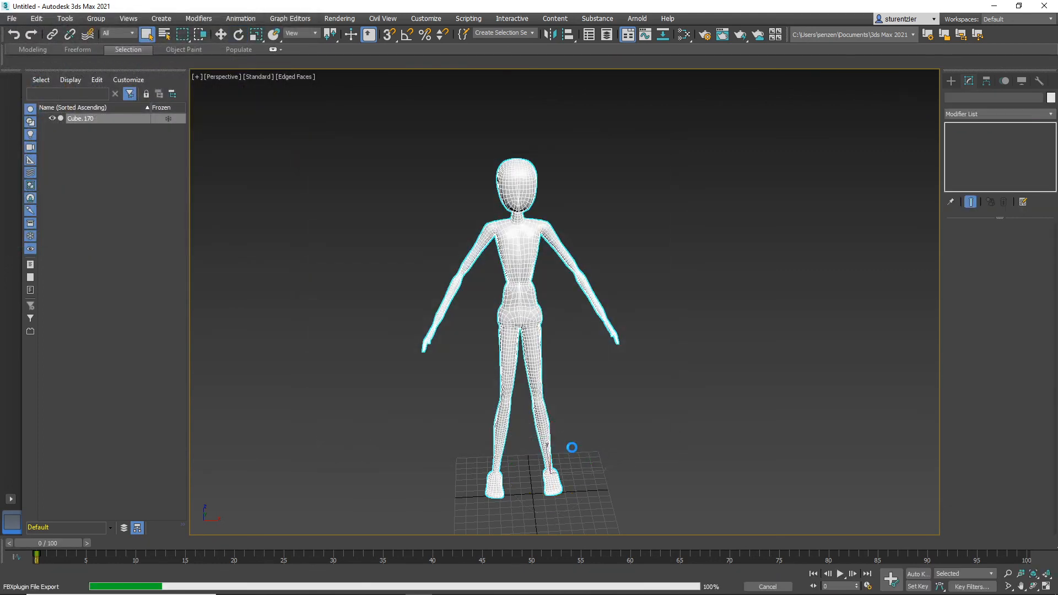
pyautogui.scroll(5, 540, 243)
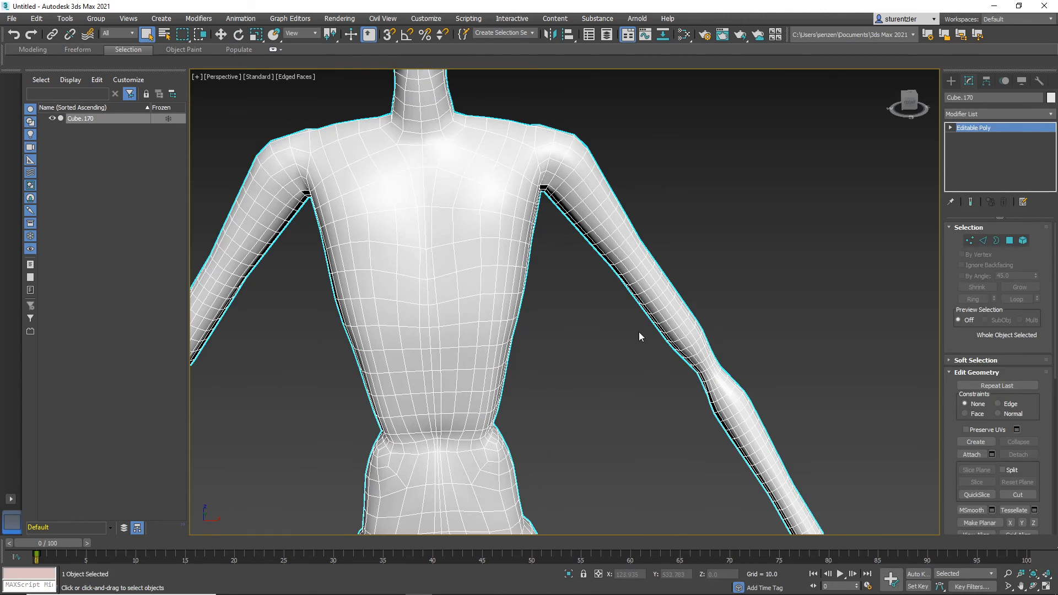
pyautogui.scroll(-6, 639, 332)
pyautogui.scroll(-3, 496, 292)
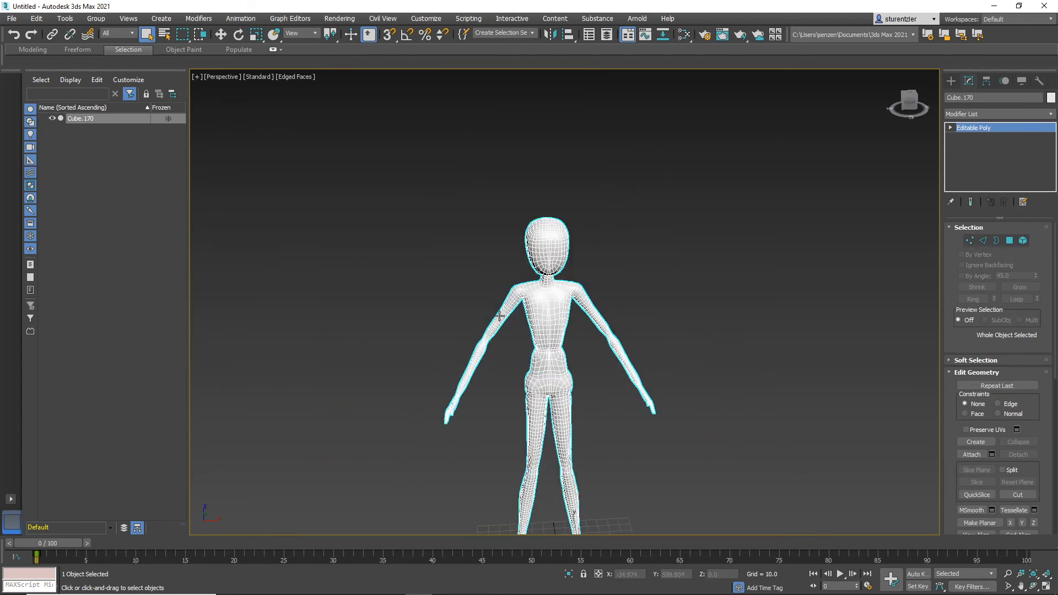
pyautogui.moveTo(496, 292); pyautogui.dragTo(443, 298, button='middle')
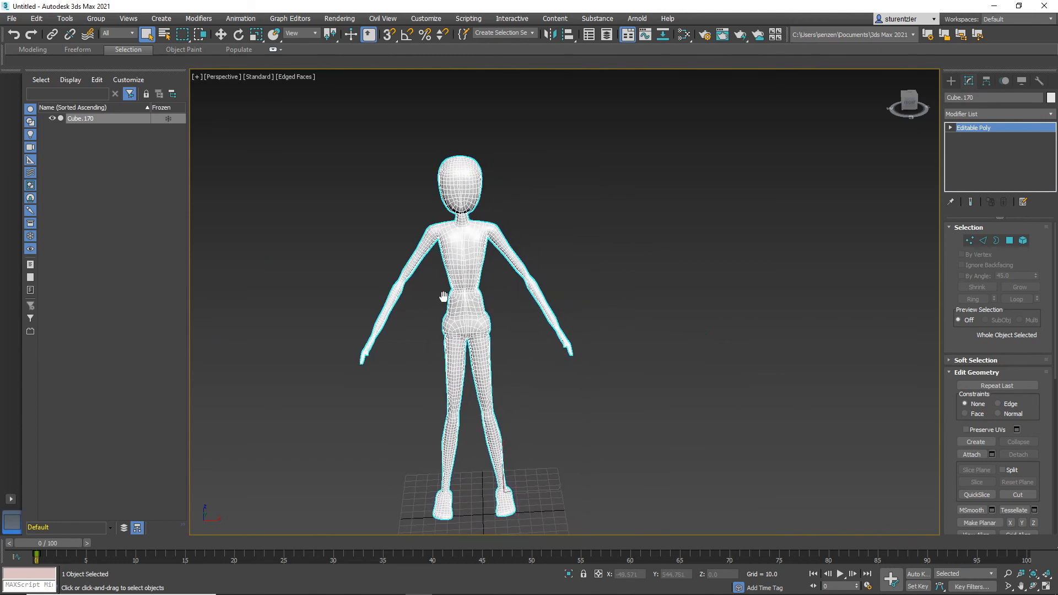